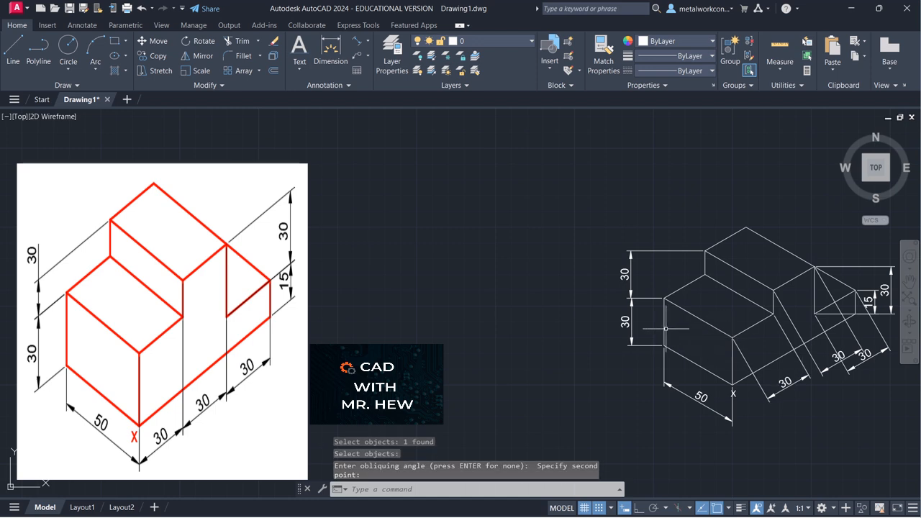
Step: Oblique the two vertical 30 dimensions left of the block, with snap off, taking the angle from the lower top face's upper-left sloping edge
key(Return)
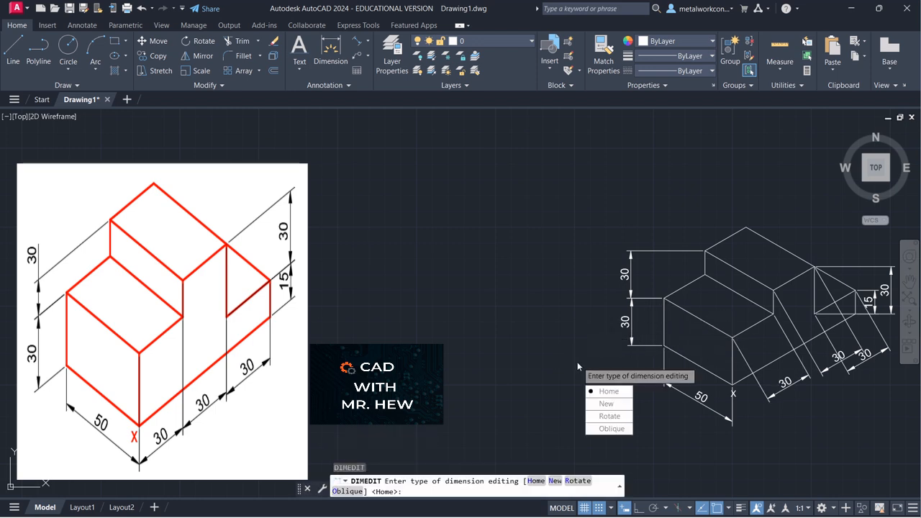
click(347, 492)
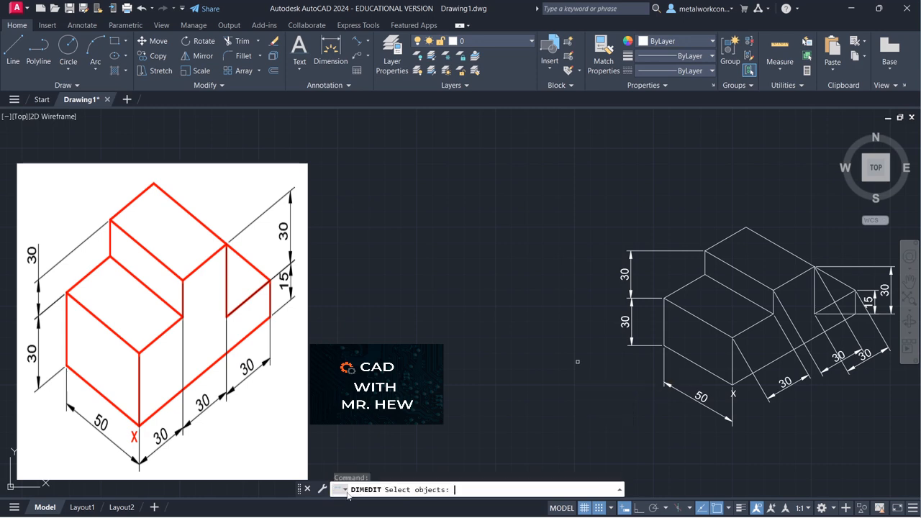
click(642, 346)
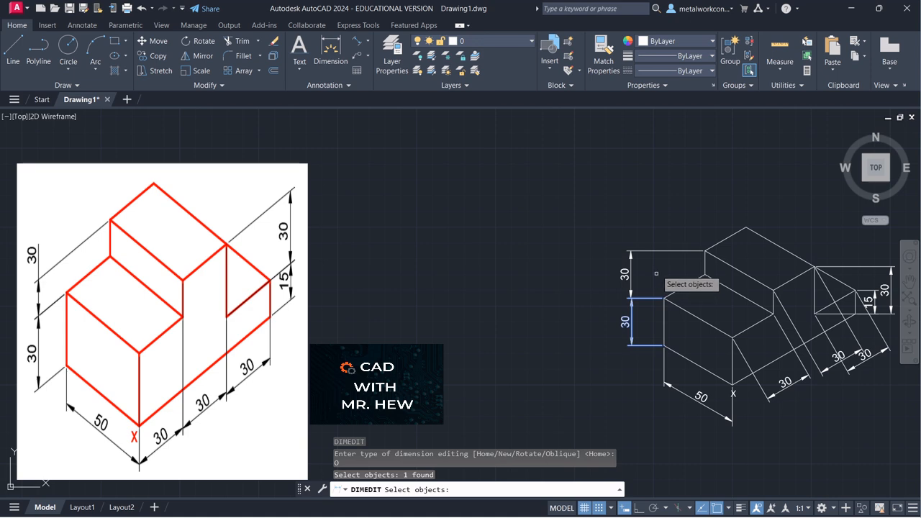
click(659, 251)
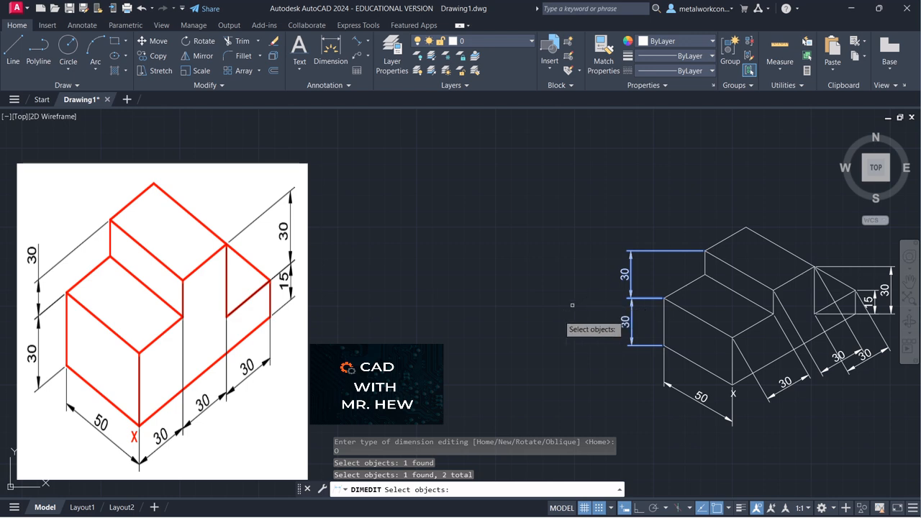
key(Return)
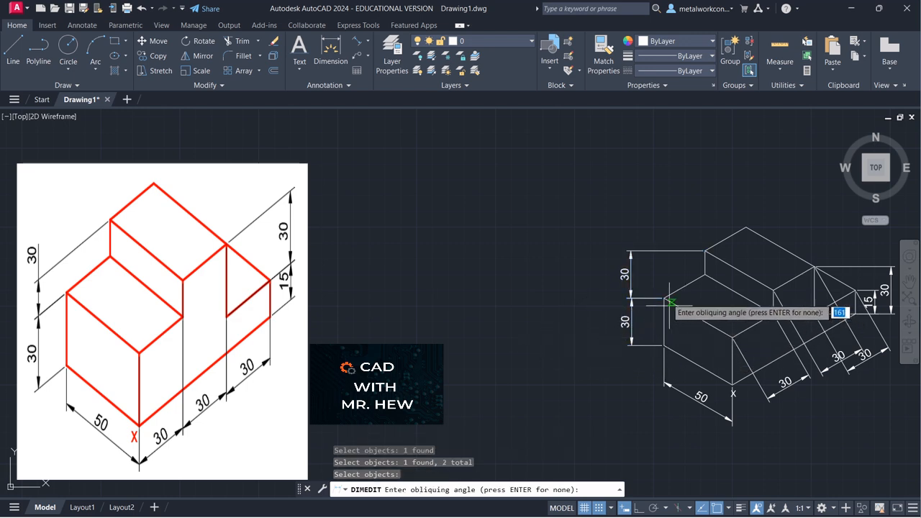
click(601, 510)
click(663, 297)
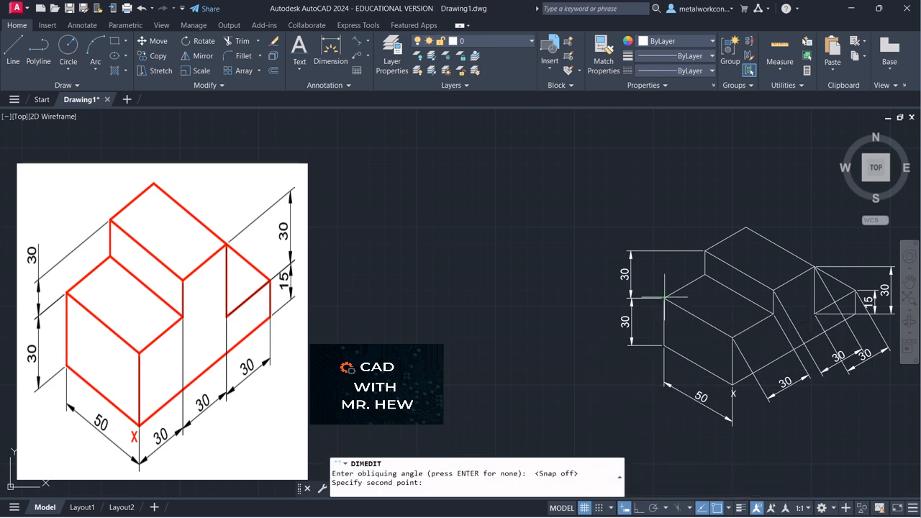
click(704, 275)
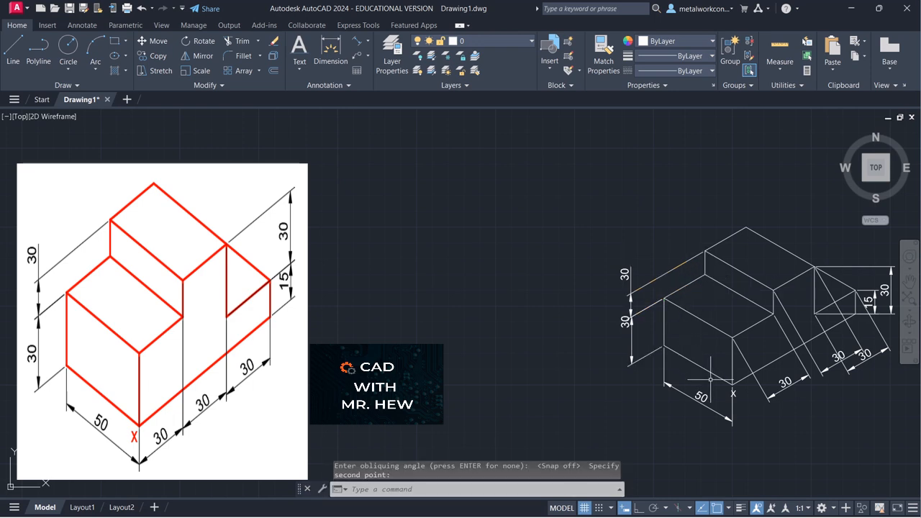
key(Escape)
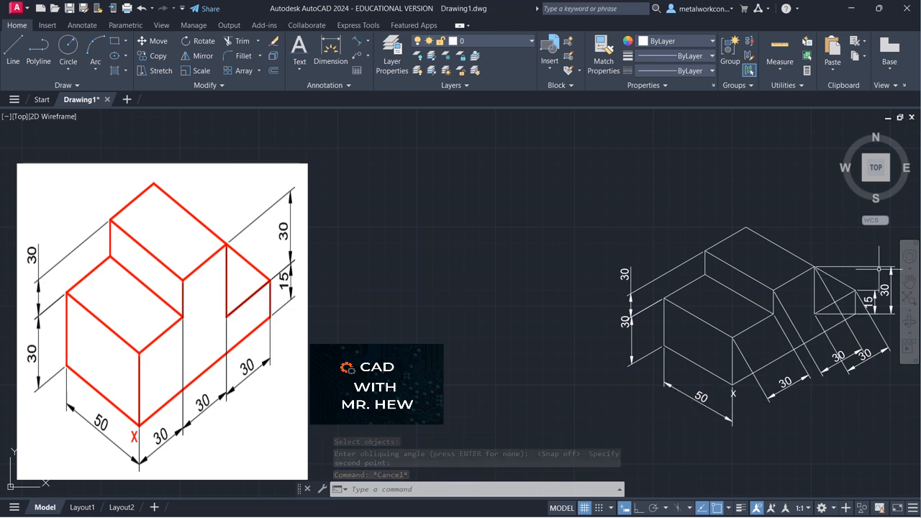
Step: Oblique the vertical 30 and 15 dimensions right of the block with DIMEDIT, taking the angle from the sloping base edge of the right-hand notch
text(DIMEDIT)
key(Return)
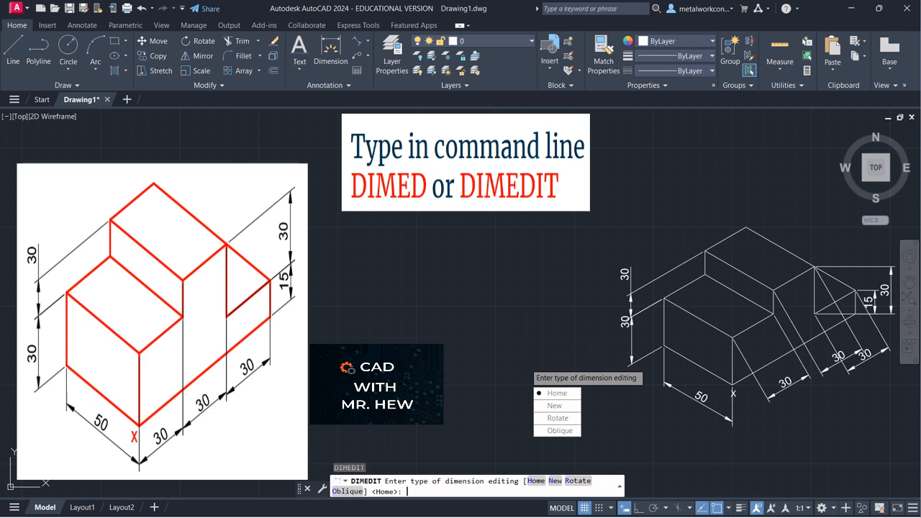
text(O)
key(Return)
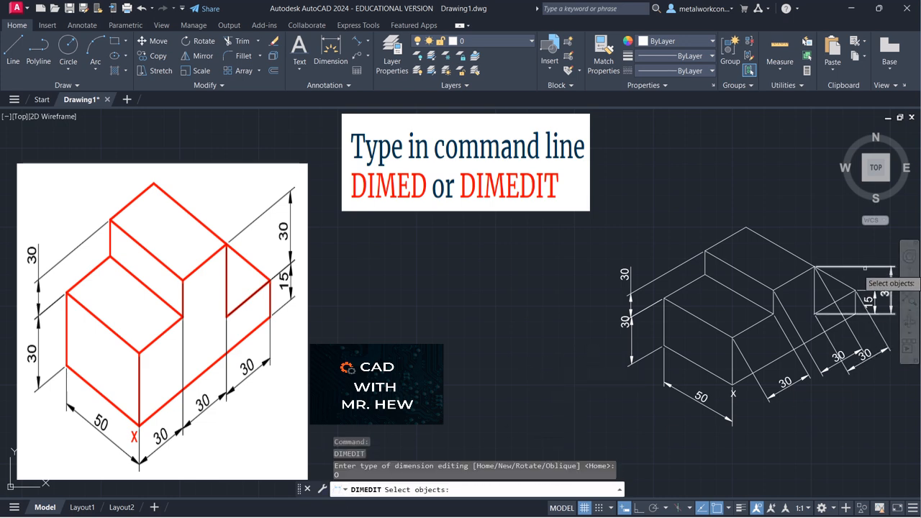
click(835, 272)
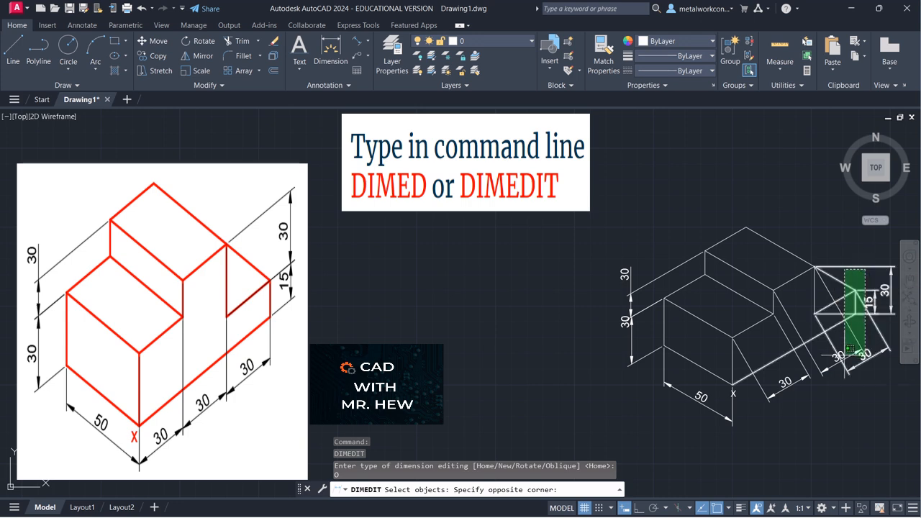
key(Escape)
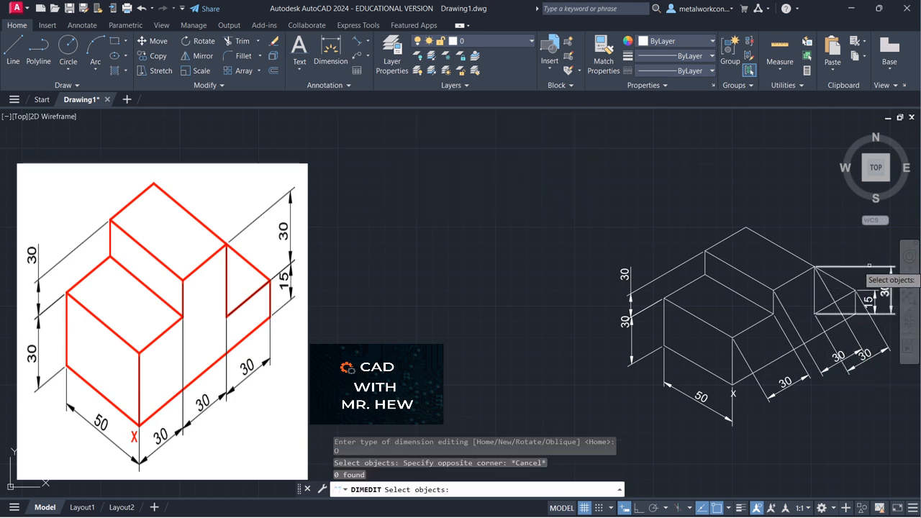
click(870, 267)
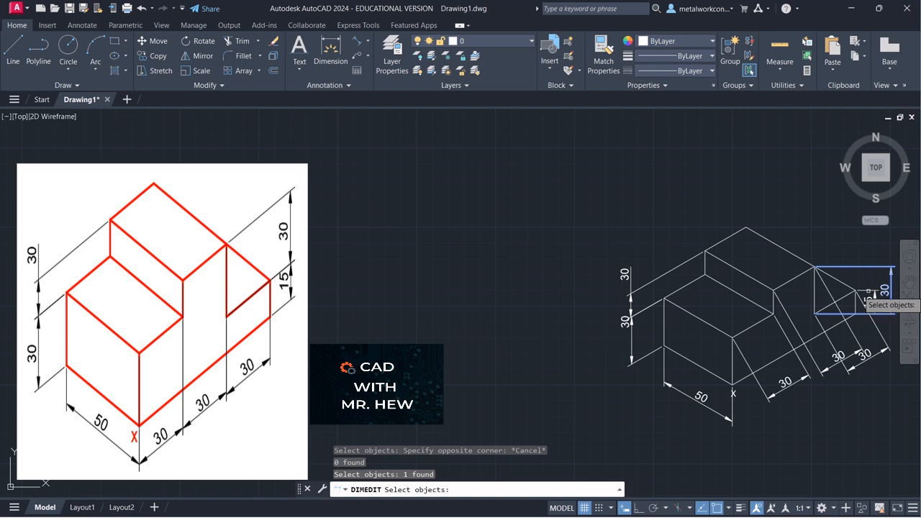
click(868, 295)
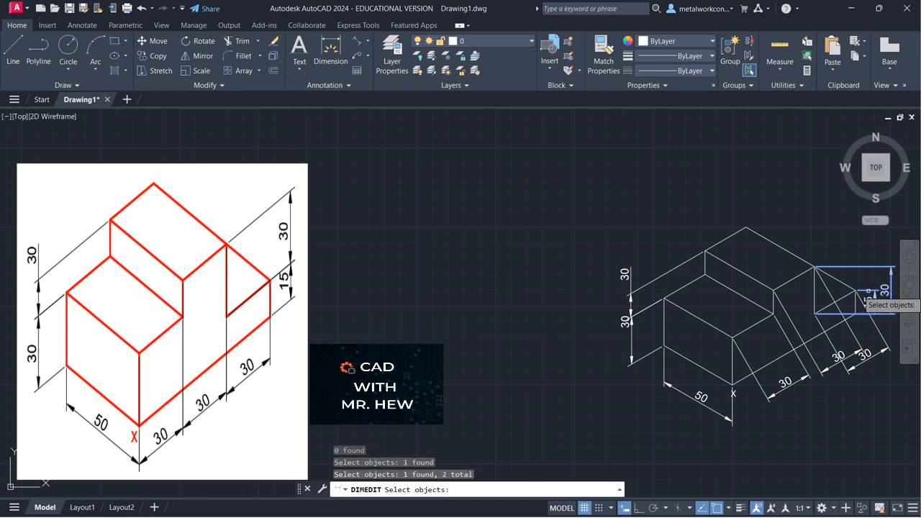
key(Return)
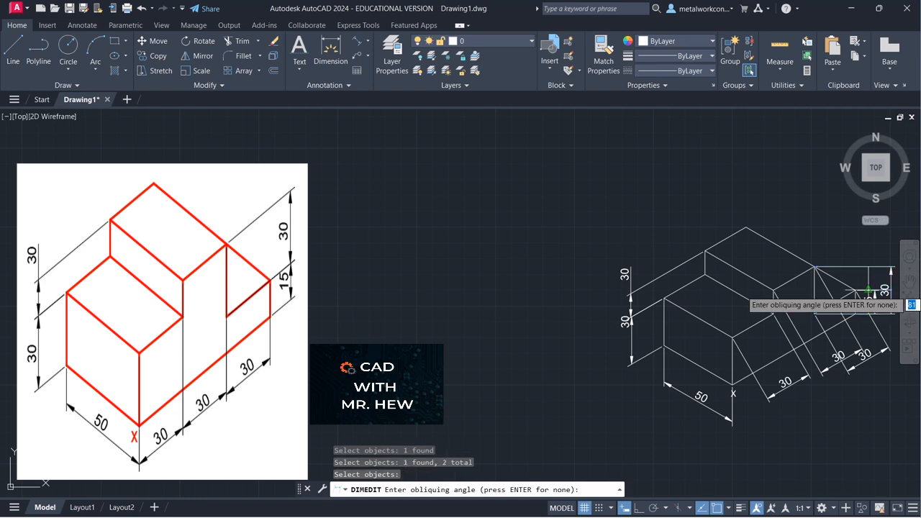
click(814, 314)
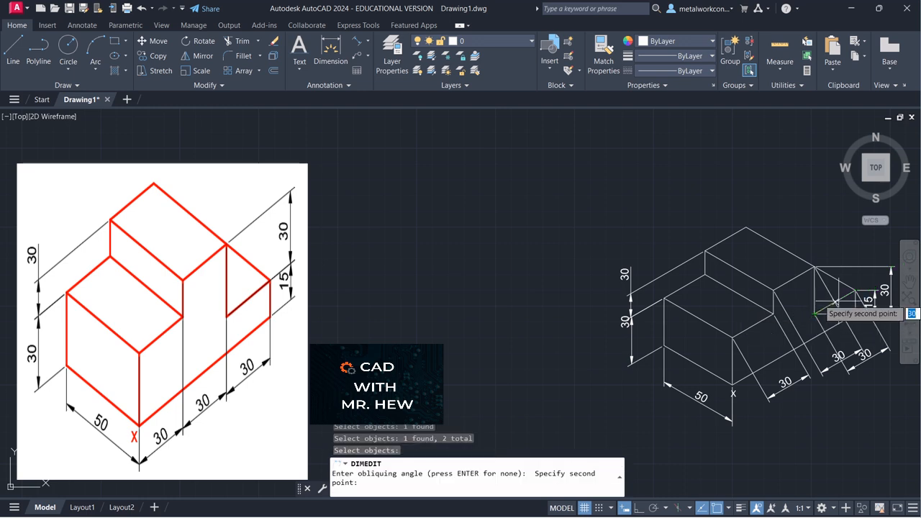
click(855, 290)
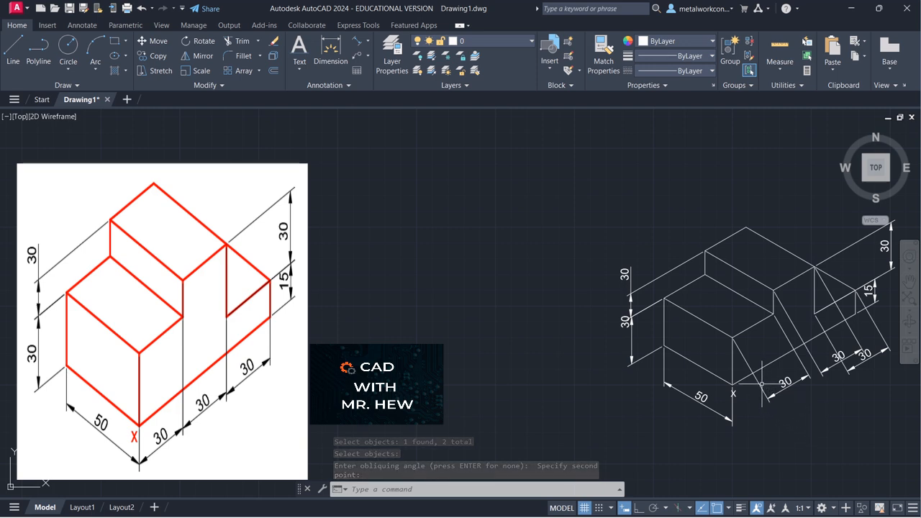
key(Return)
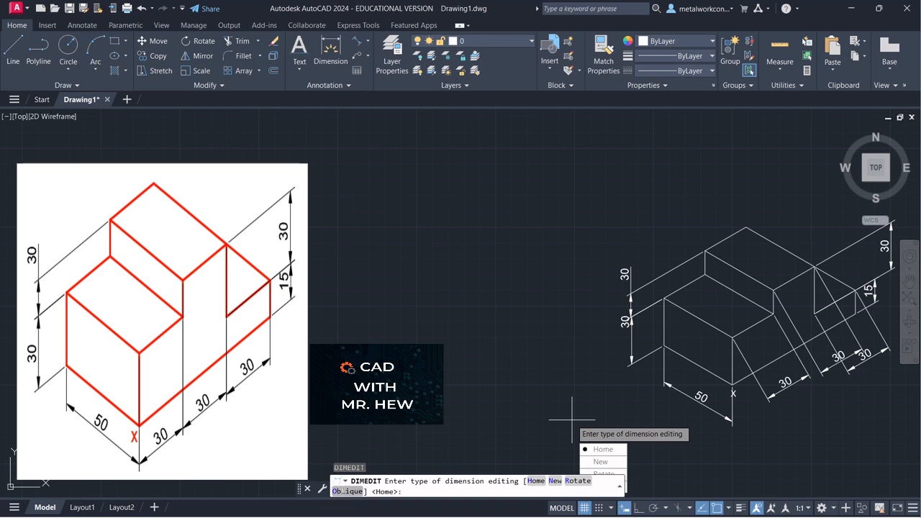
click(344, 492)
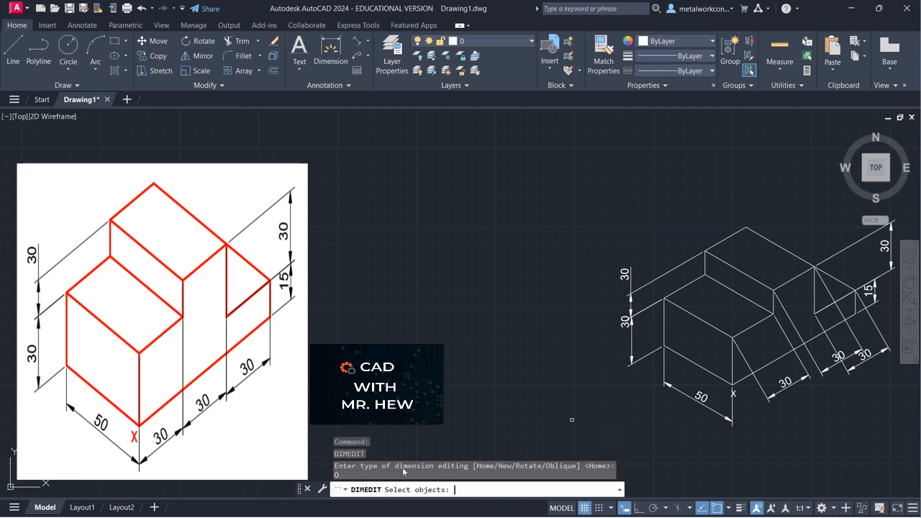
click(755, 378)
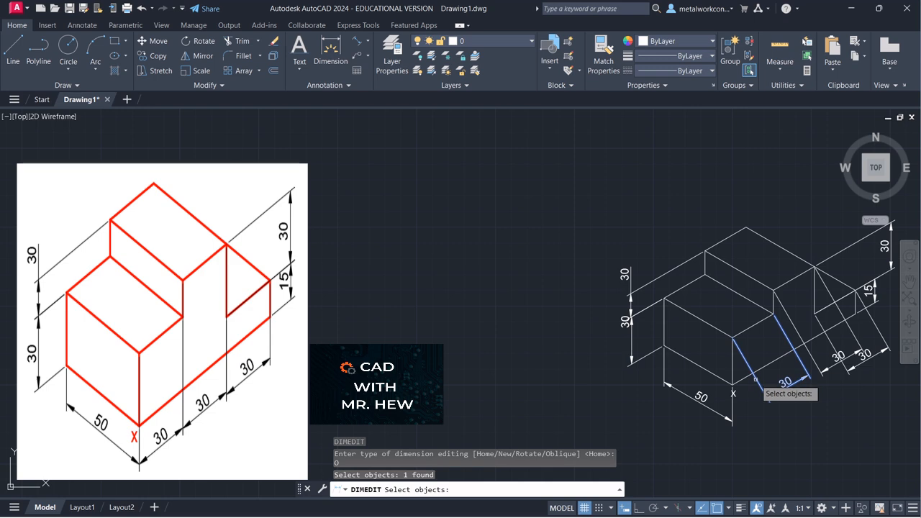
click(814, 357)
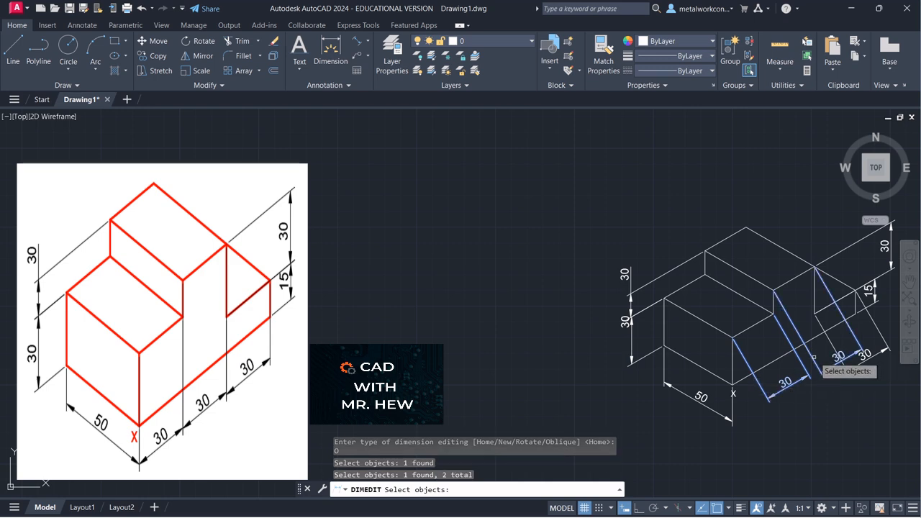
click(833, 344)
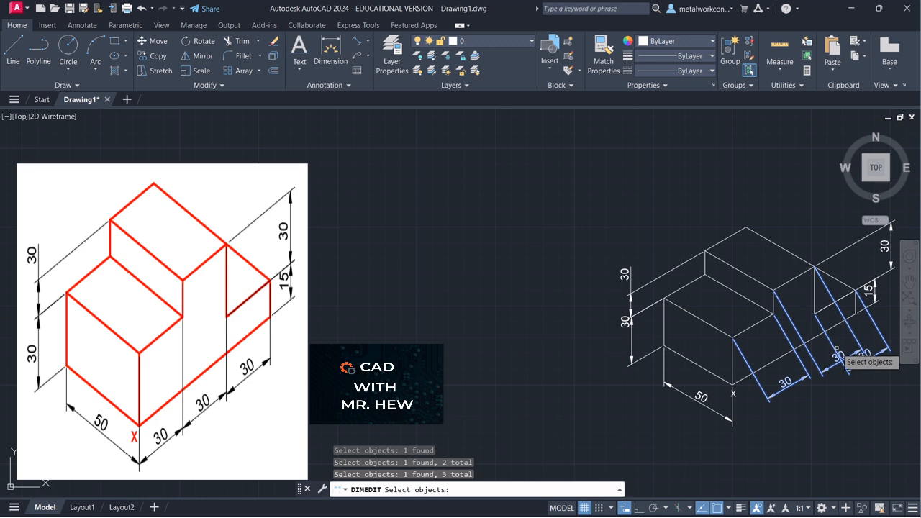
key(Return)
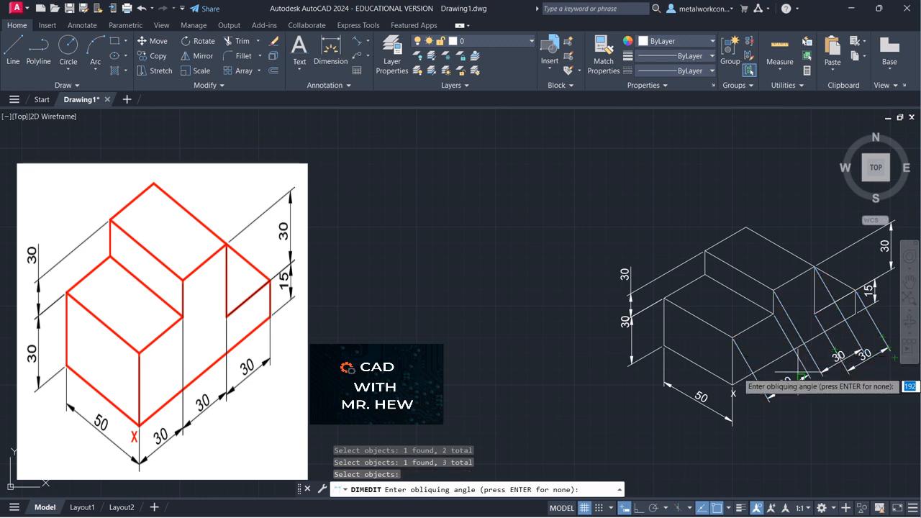
key(Return)
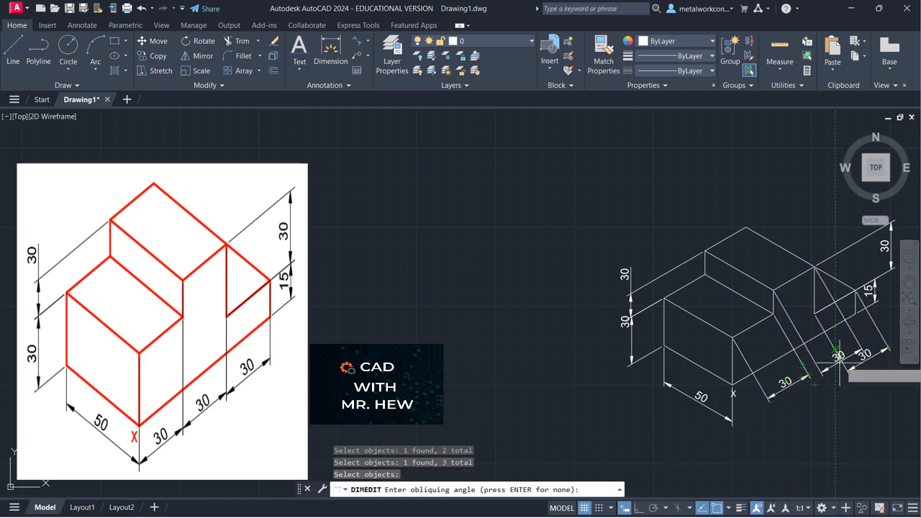
key(Escape)
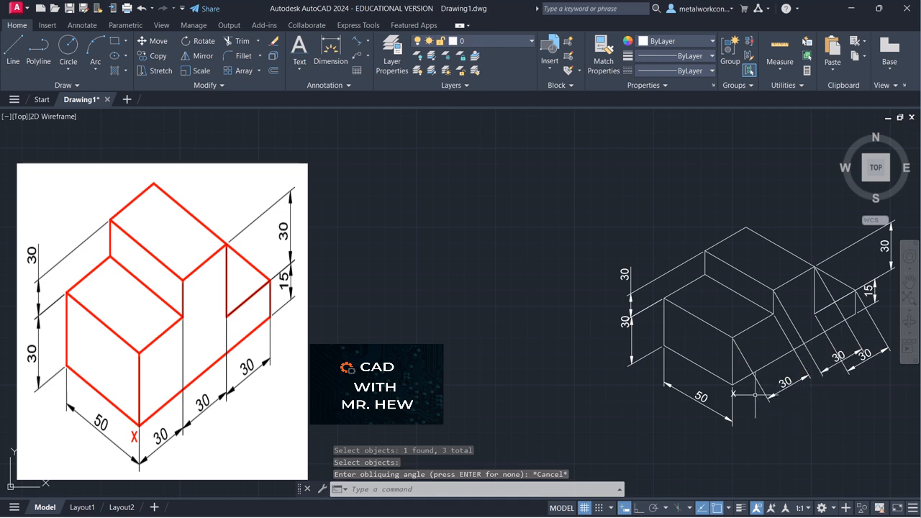
Step: Oblique the three aligned 30 dimensions along the block's lower-right side, taking the angle from the short vertical edge between the two top faces
key(Return)
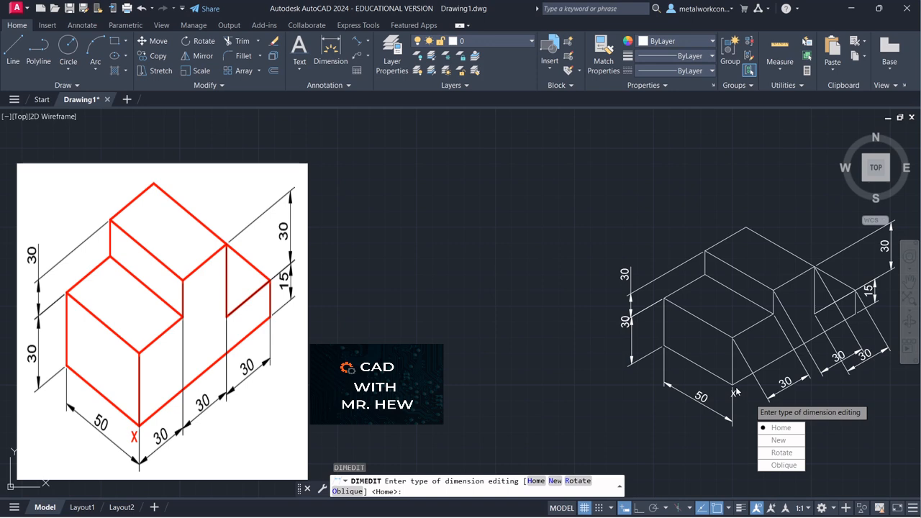
click(336, 492)
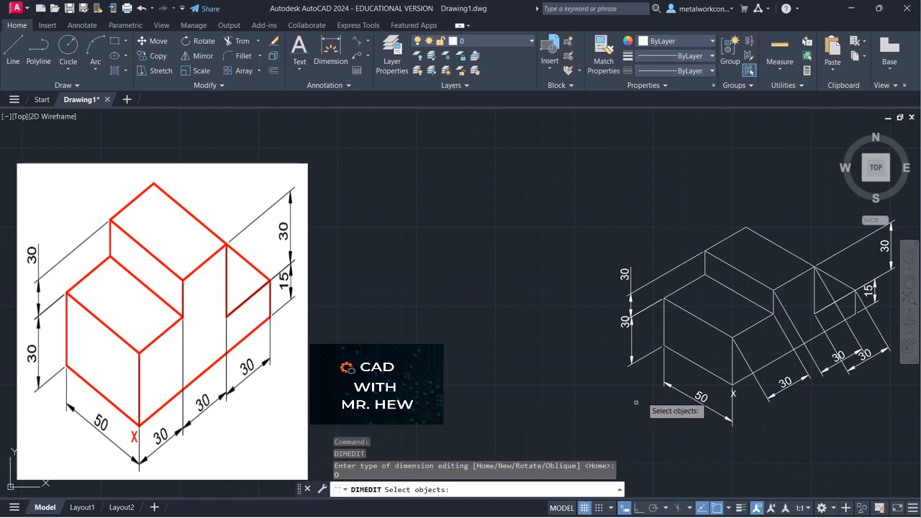
click(760, 389)
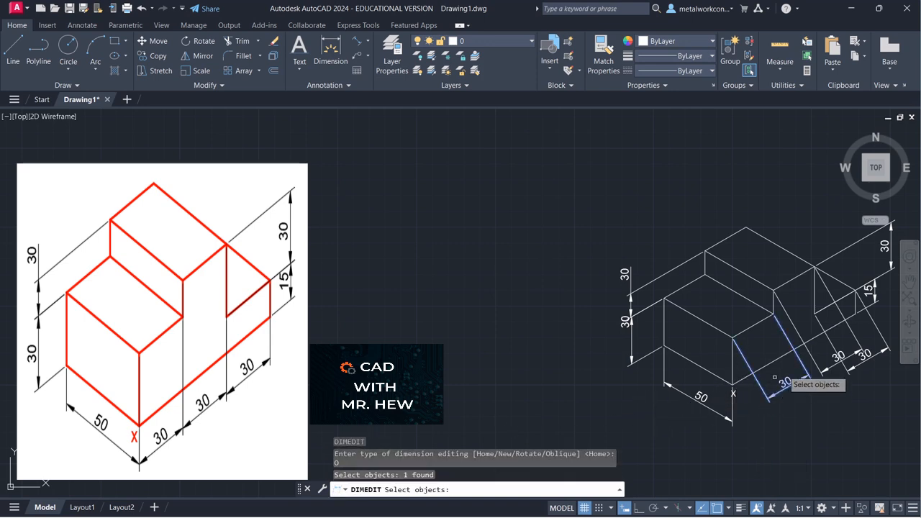
click(812, 354)
click(837, 344)
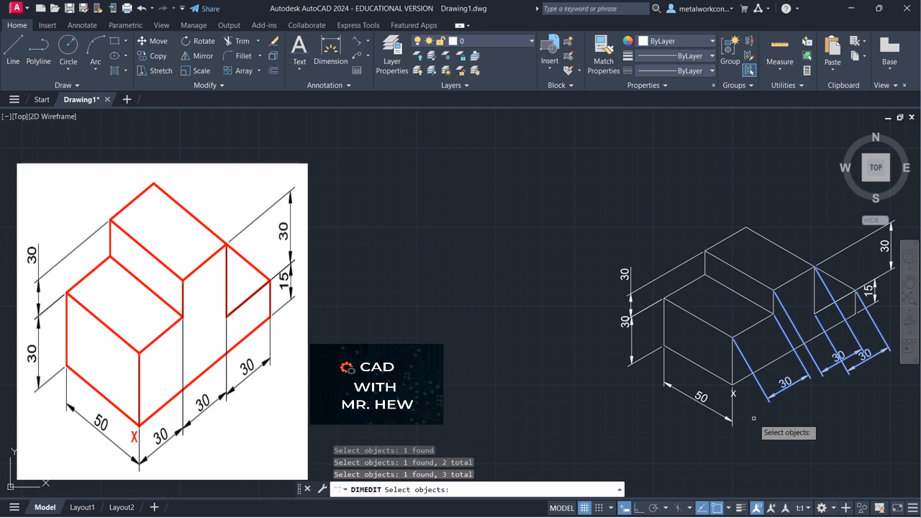
key(Return)
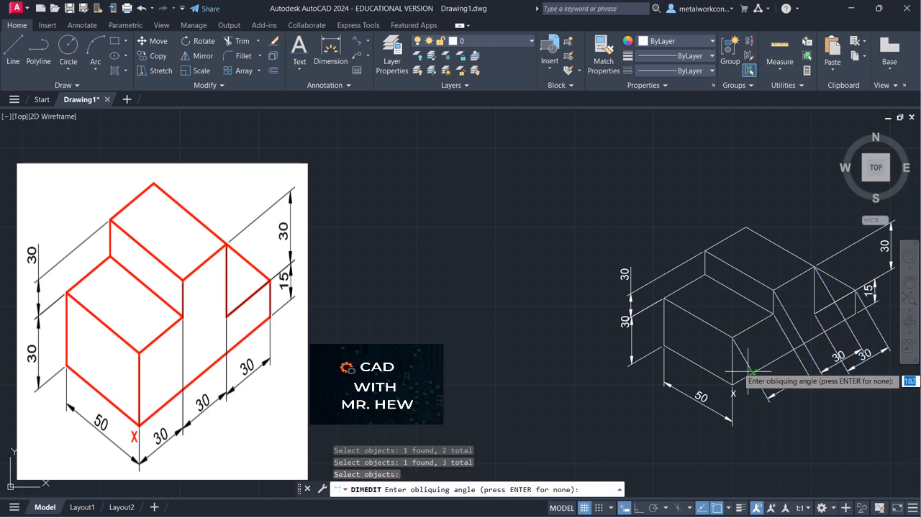
click(776, 291)
click(774, 314)
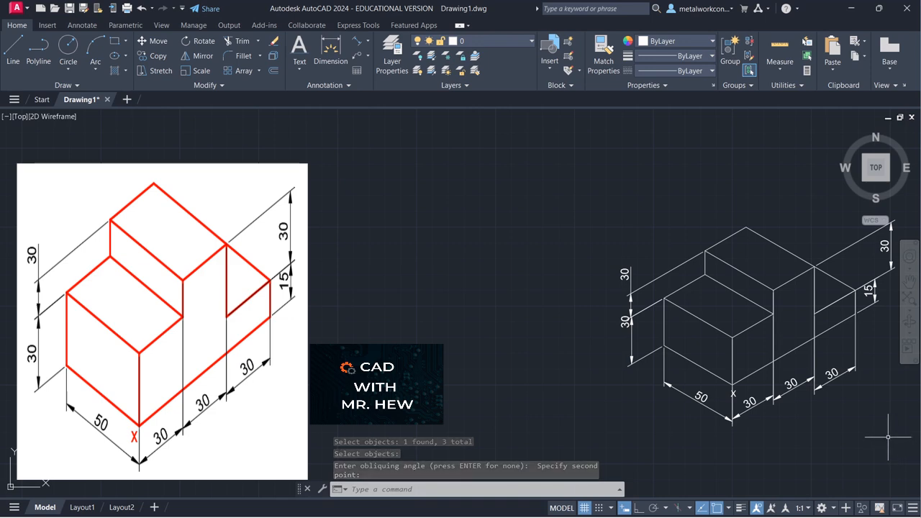
key(Escape)
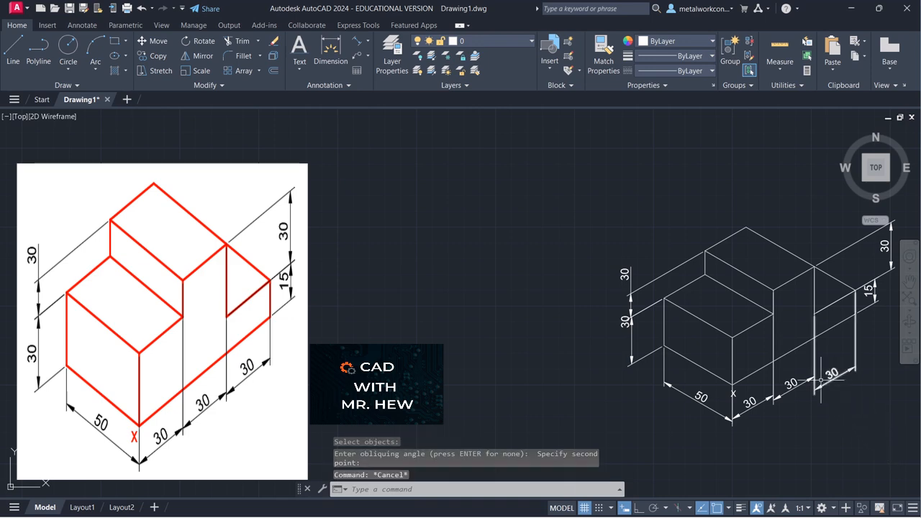
Step: Turn snap on and move the 30 dimension nearest corner X slightly closer to the block's base edge
key(F9)
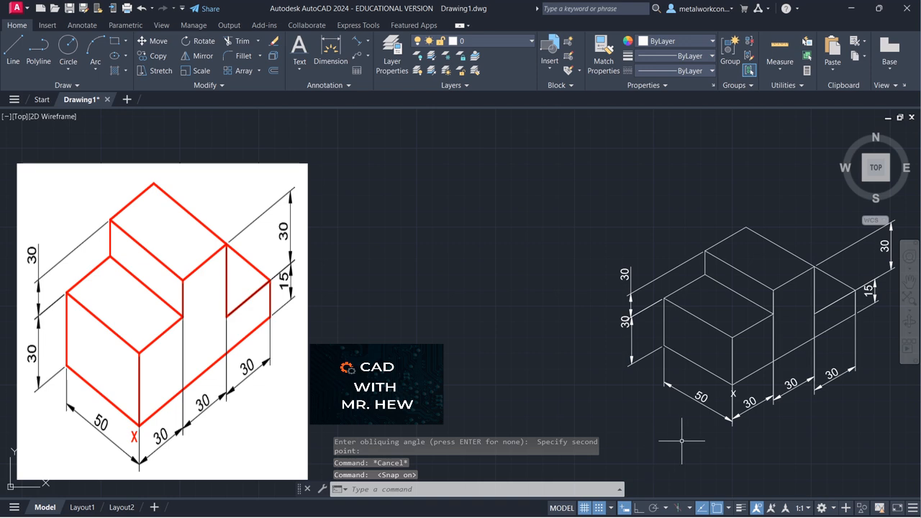
click(751, 408)
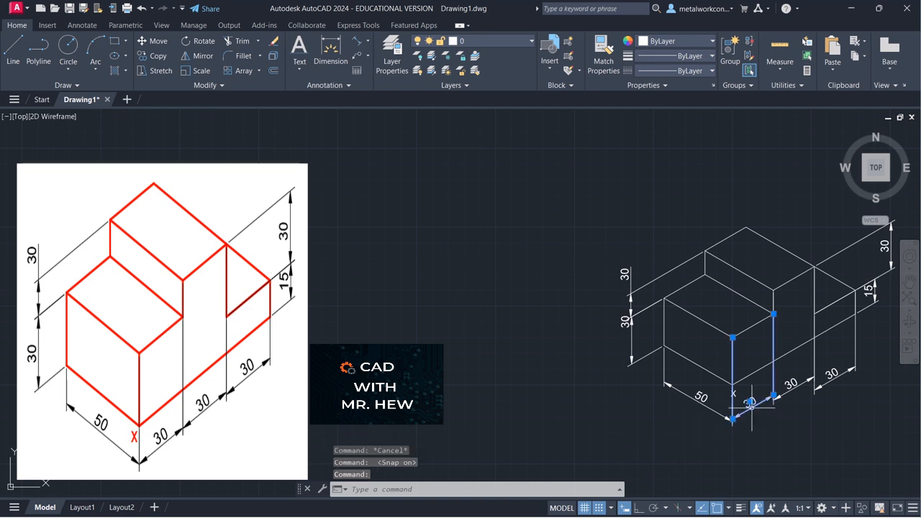
click(751, 402)
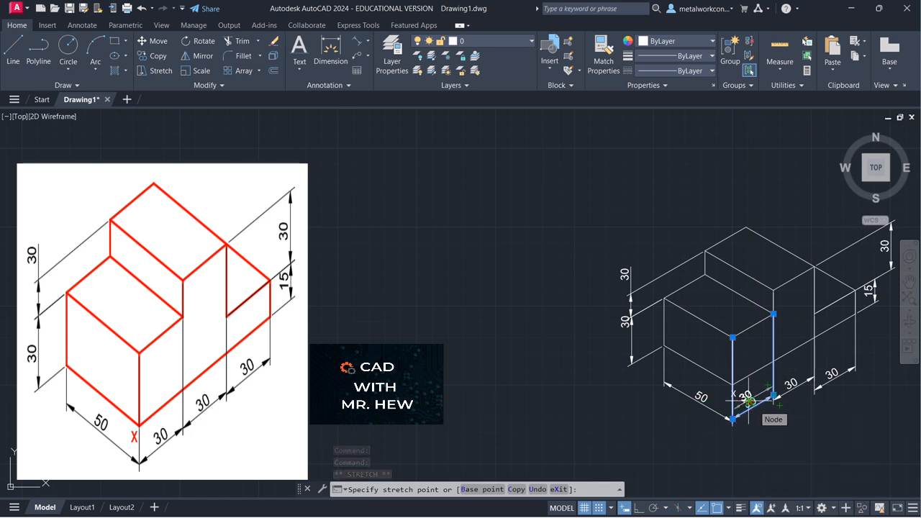
click(751, 402)
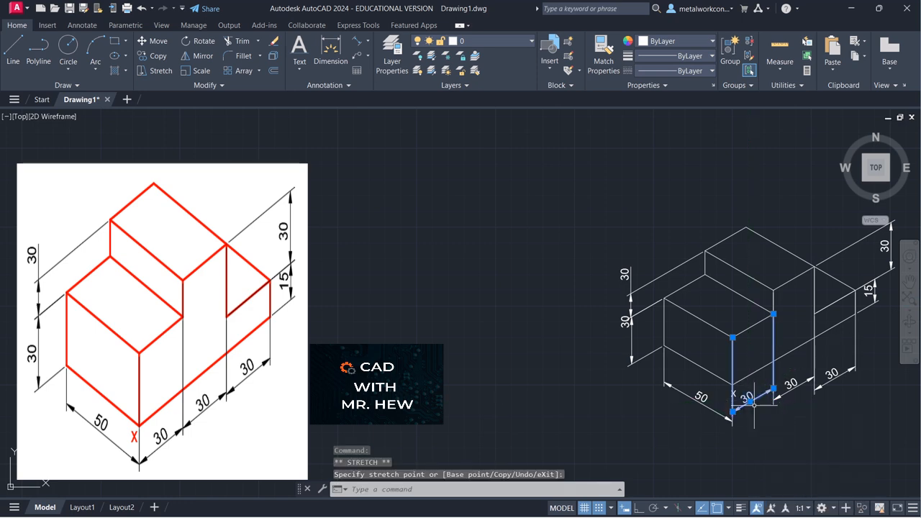
key(Escape)
Step: Move the middle 30 dimension on the block's lower-right side closer to the base edge
click(797, 387)
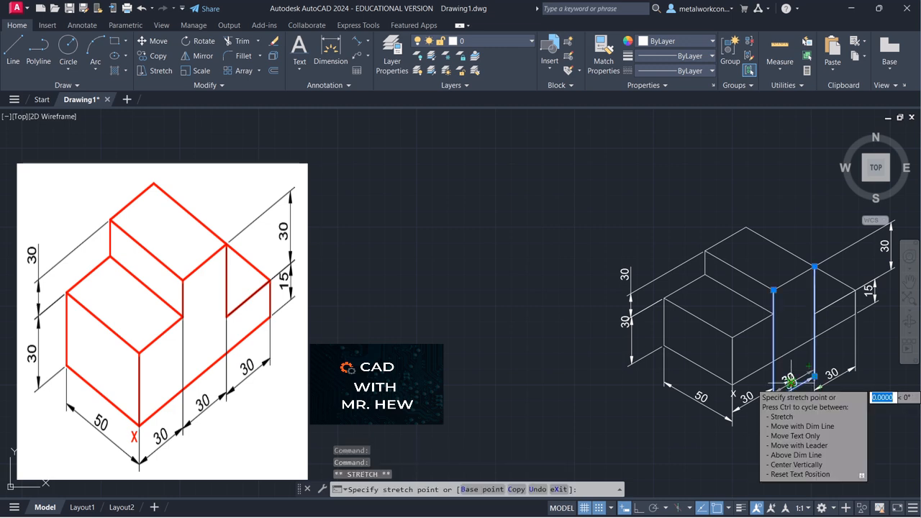
click(791, 383)
click(791, 377)
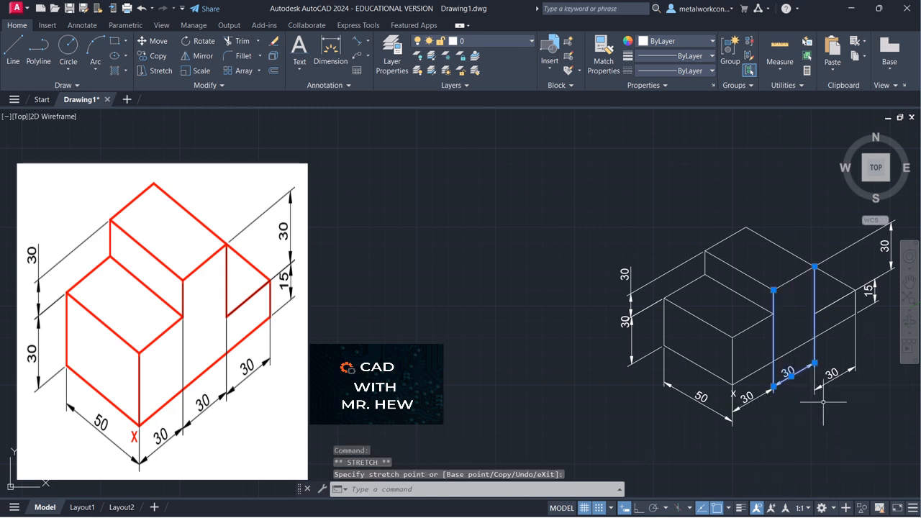
key(Escape)
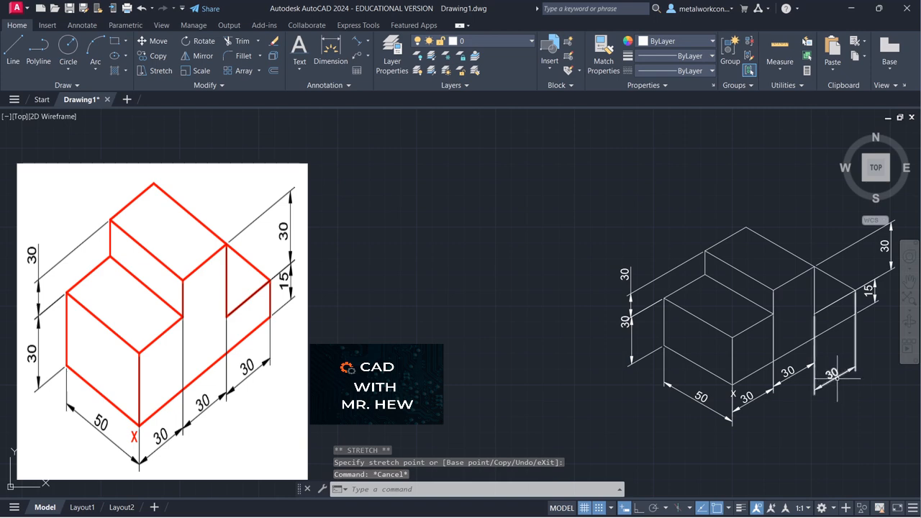
Step: Line up the middle and right-hand 30 dimensions on the lower-right side so their dimension lines form one continuous chain
click(791, 377)
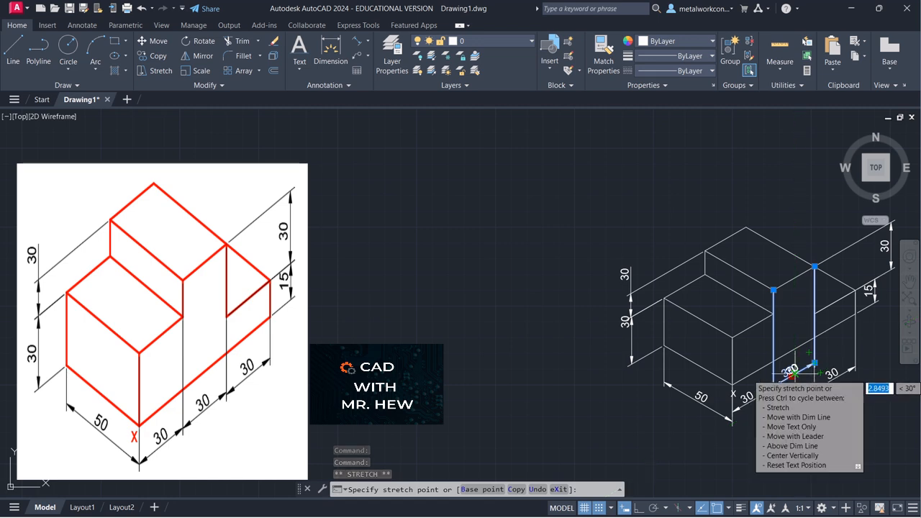
click(795, 374)
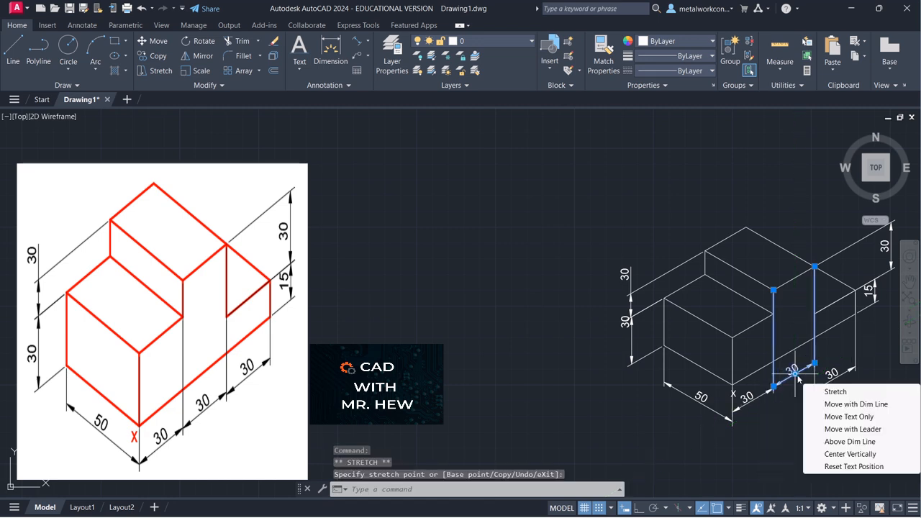
click(835, 374)
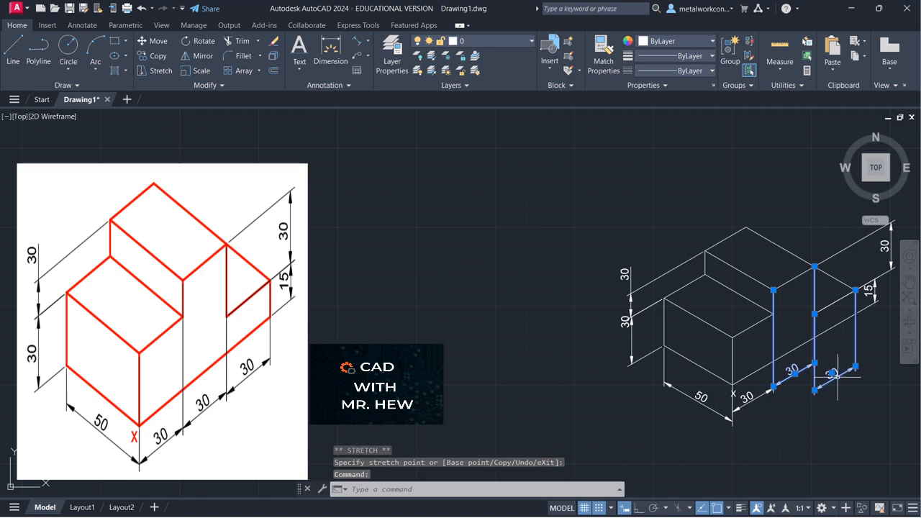
click(832, 372)
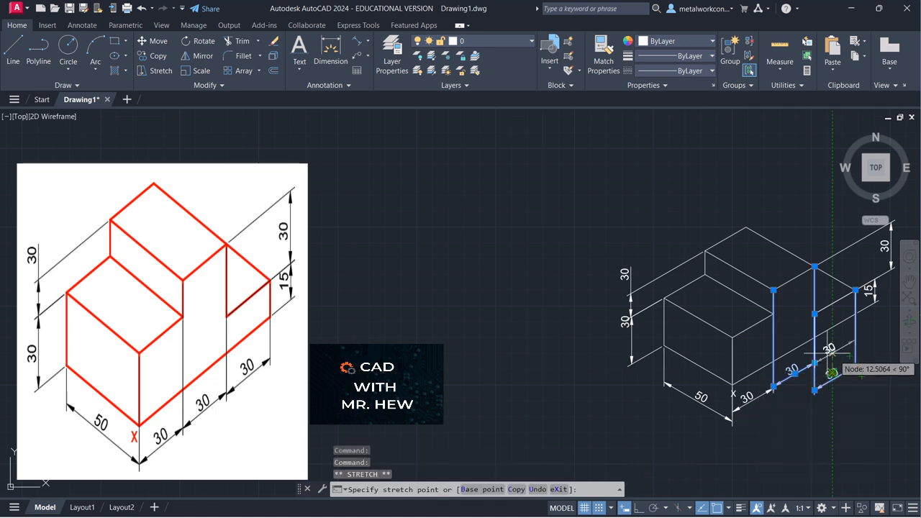
key(Escape)
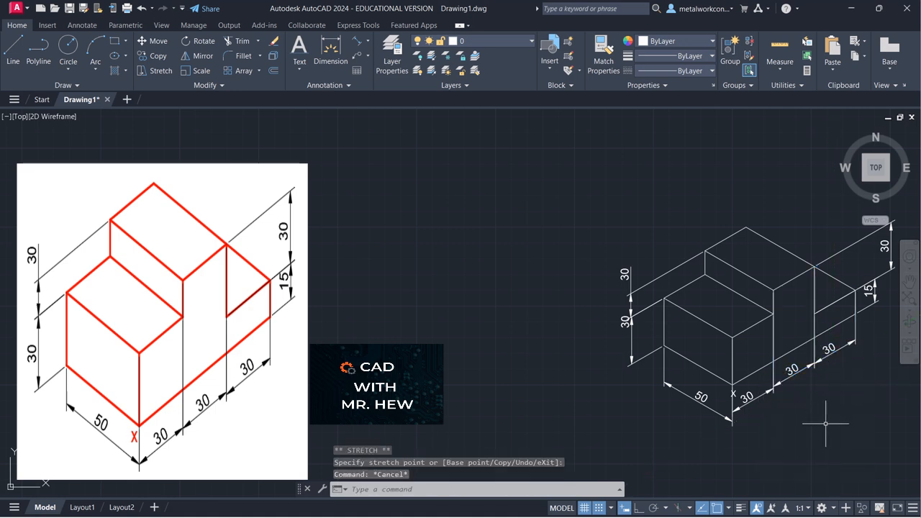
Step: Turn object snap off and adjust the 30 dimension beside corner X to line up with the other two in the chain
click(753, 403)
click(748, 401)
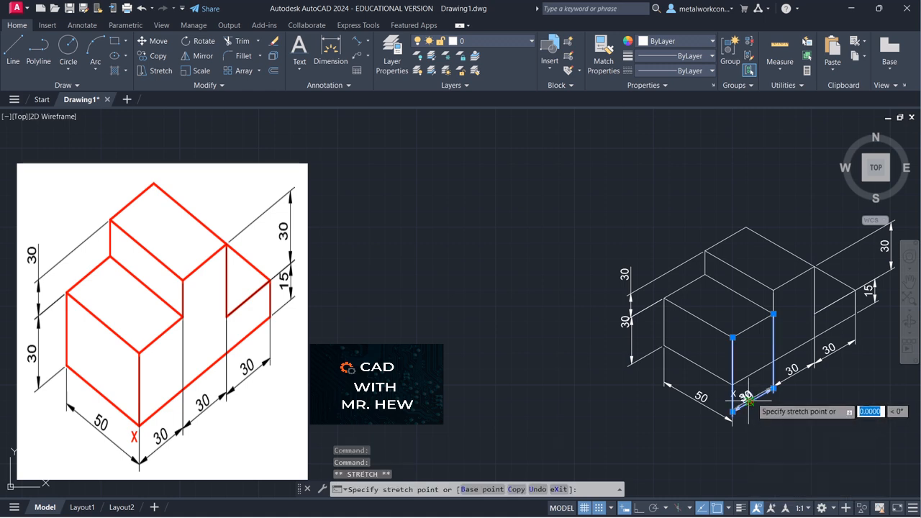
click(749, 401)
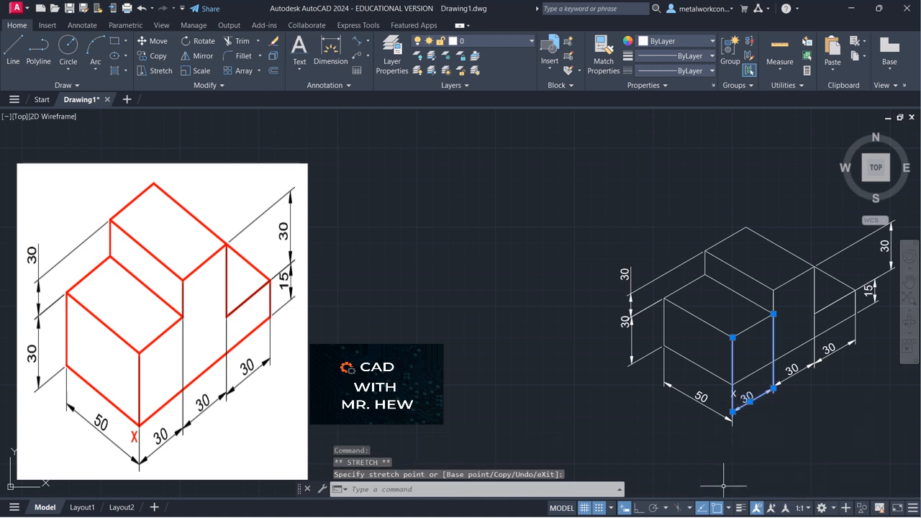
click(718, 509)
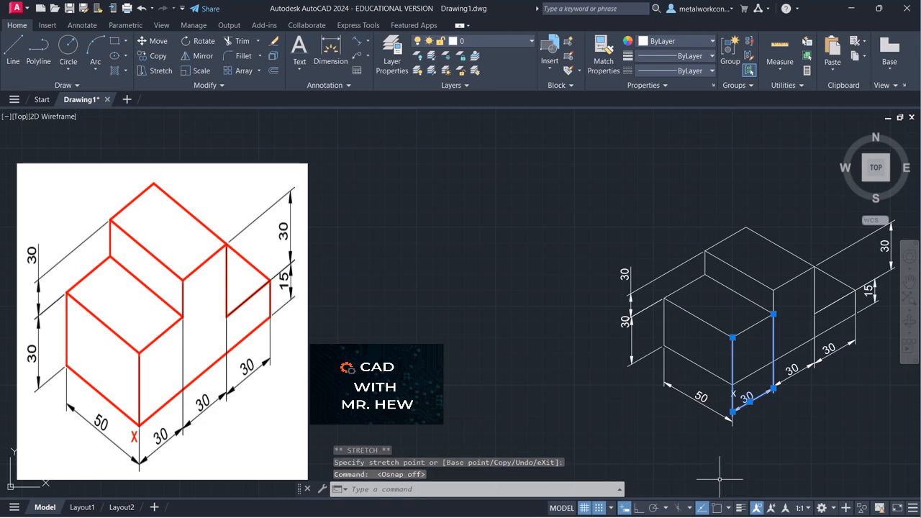
click(749, 401)
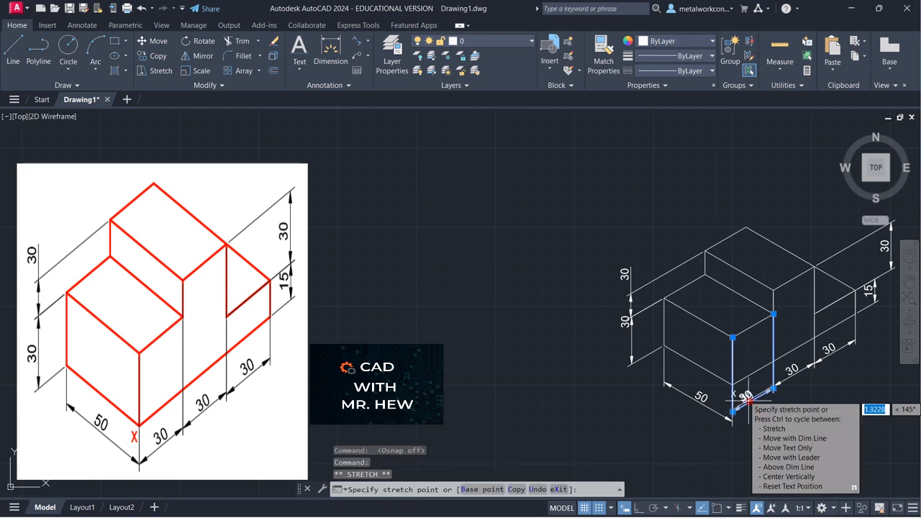
key(Escape)
key(Escape)
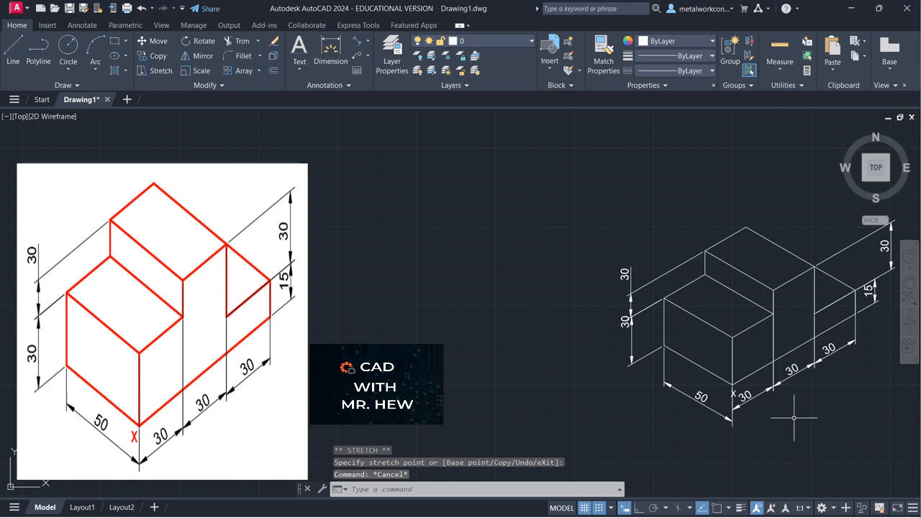
Step: With snap off, move the 50 dimension closer to the lower-left base edge and centre its text along the dimension line
click(680, 392)
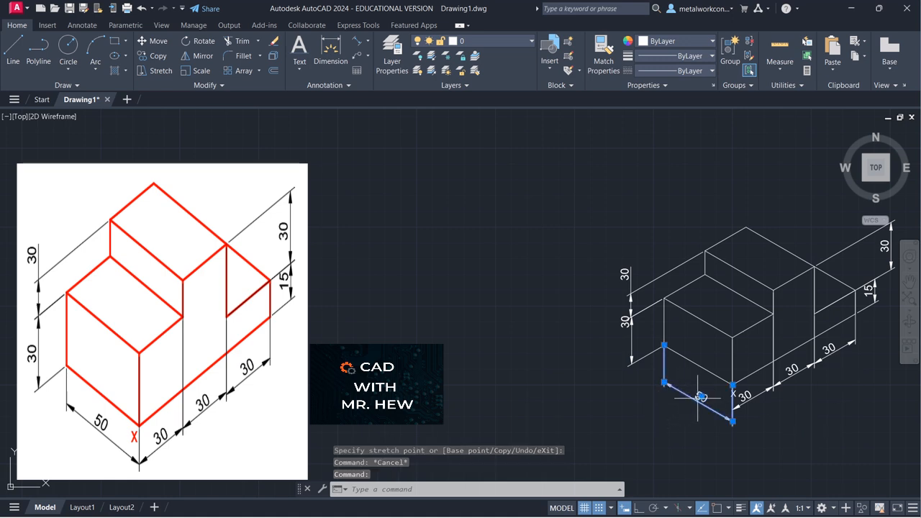
click(702, 396)
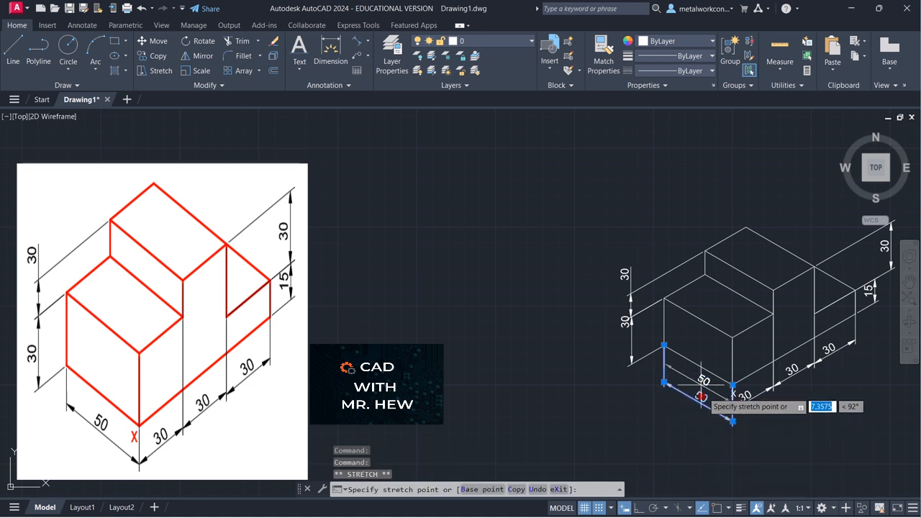
key(F9)
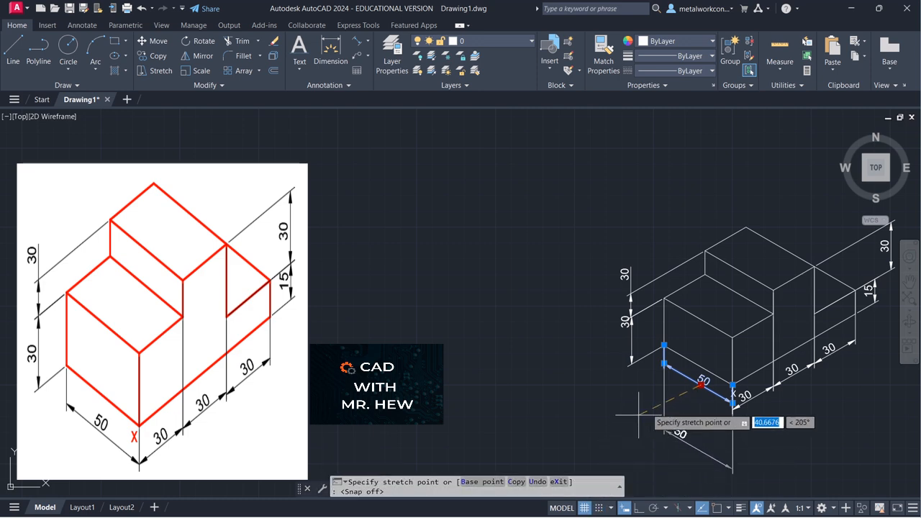
key(Down)
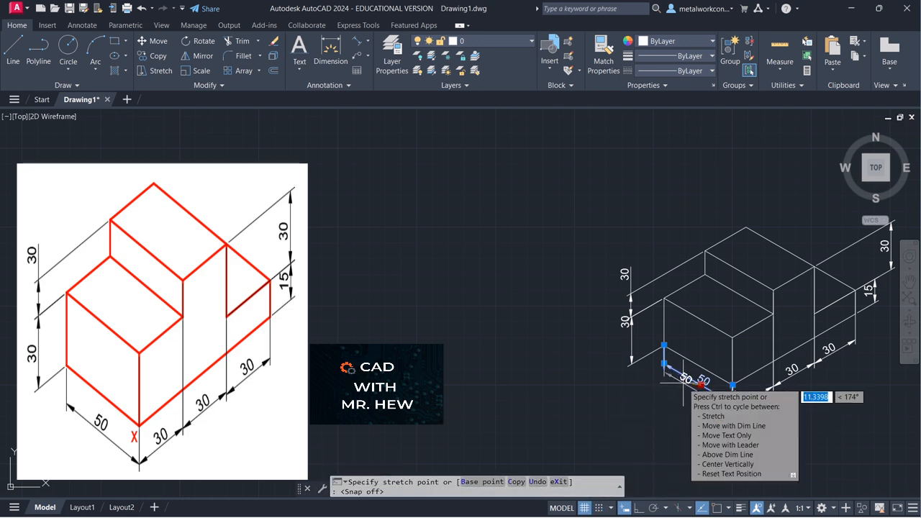
click(694, 387)
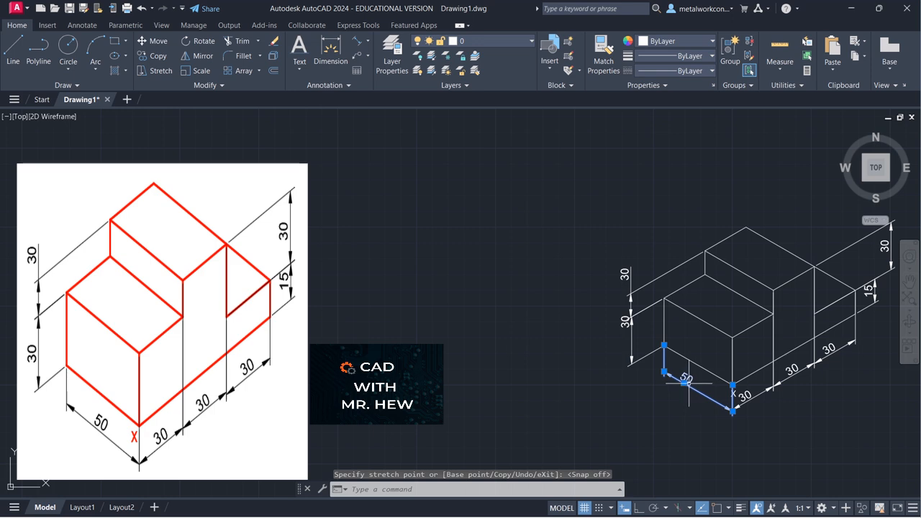
click(684, 383)
click(695, 388)
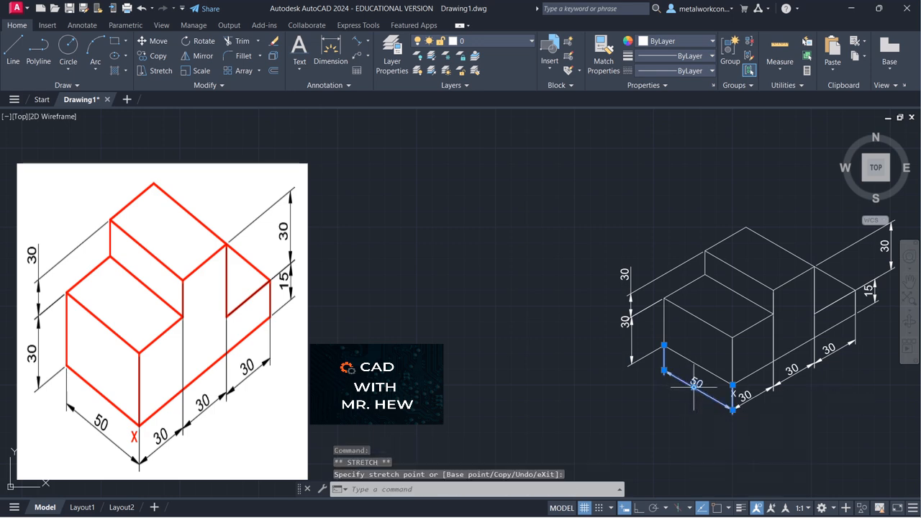
key(Escape)
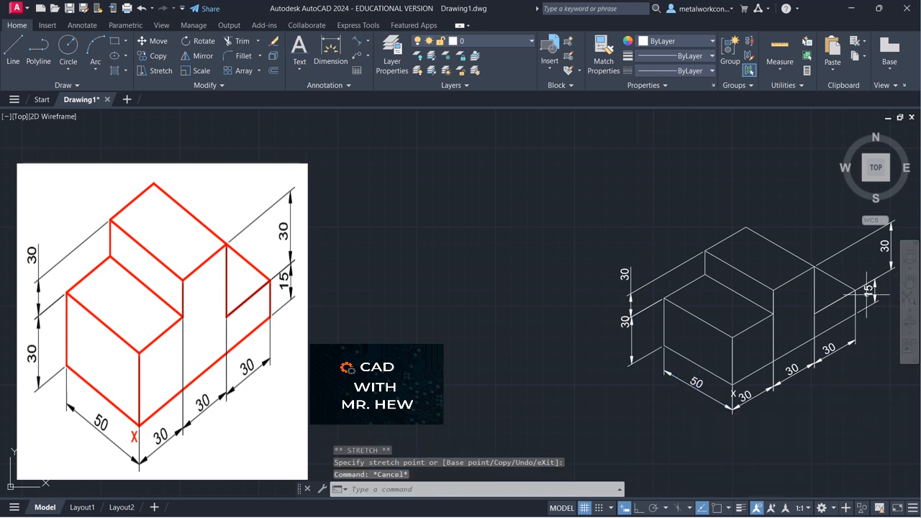
Step: Turn snap on and move the vertical 30 dimension right of the block inward, in line with the 15 dimension below it
click(889, 244)
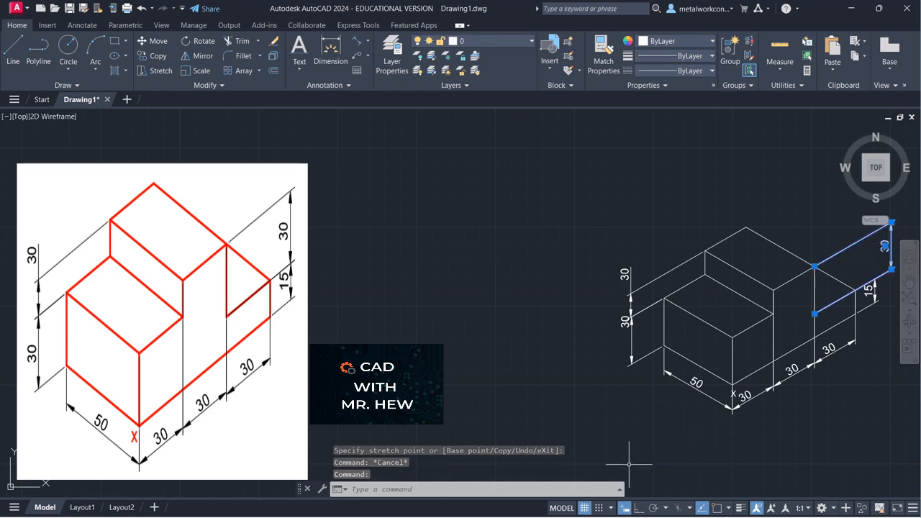
click(600, 510)
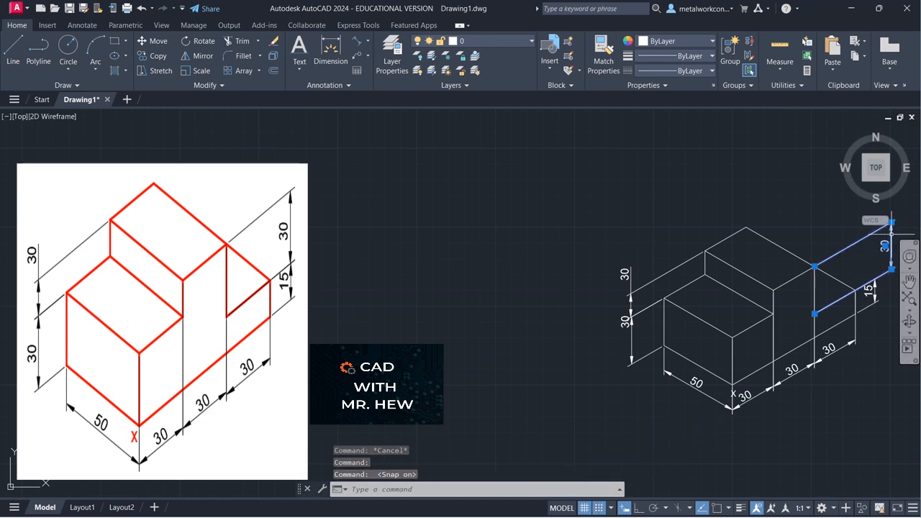
click(886, 247)
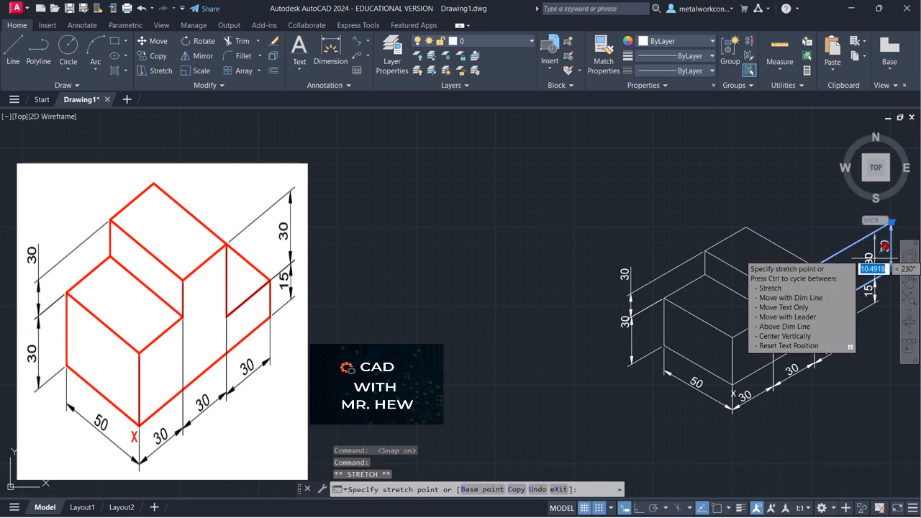
click(875, 259)
key(Escape)
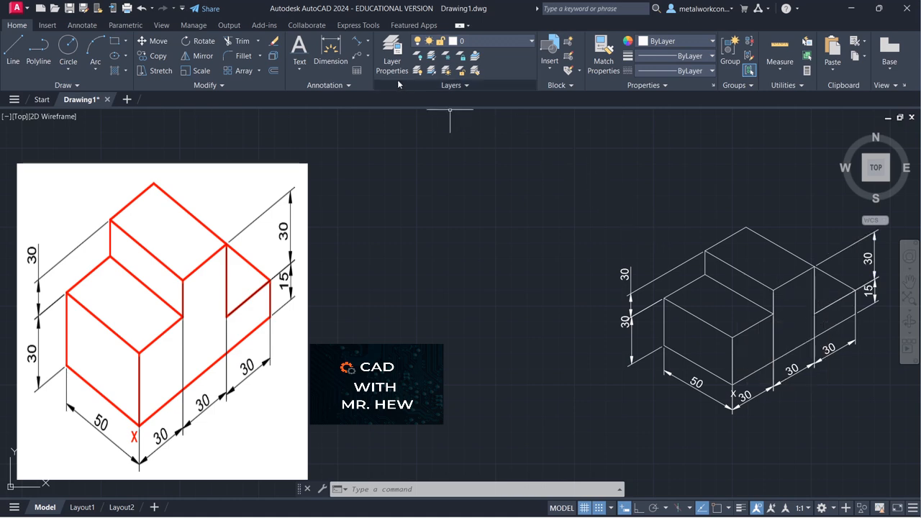
Step: Create a layer named outline with a 0.30 mm lineweight and close the layer manager
click(393, 52)
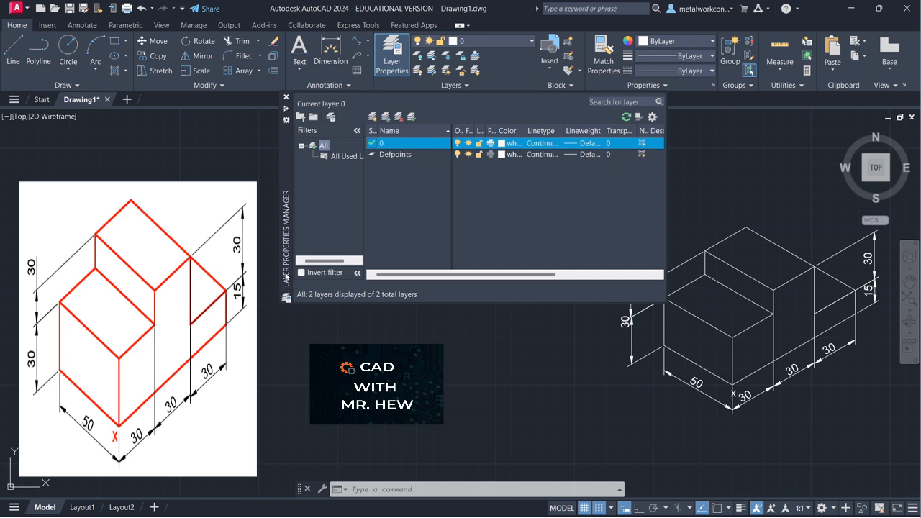
click(373, 118)
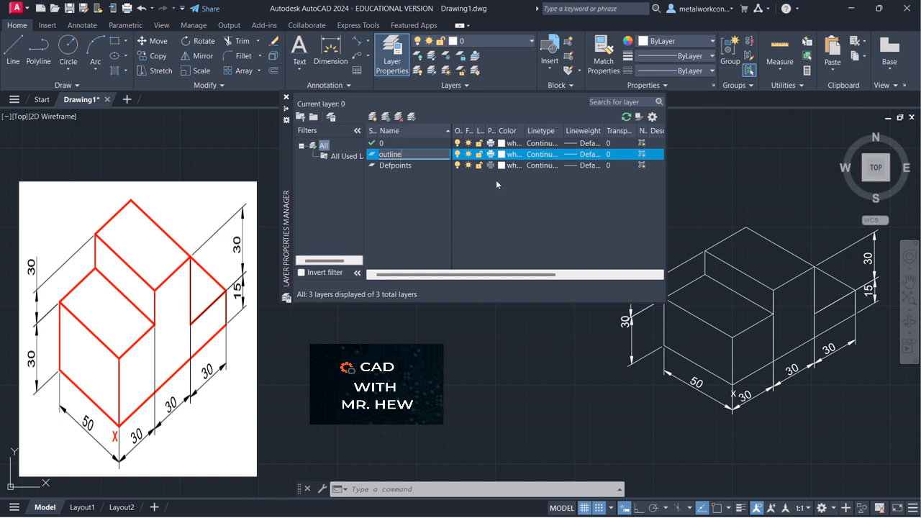
click(587, 154)
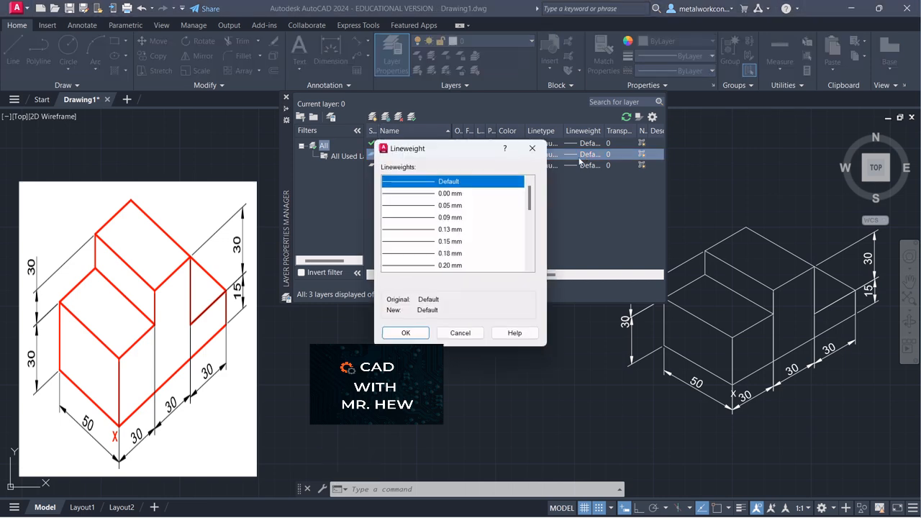
scroll(492, 216, down, 1)
click(423, 255)
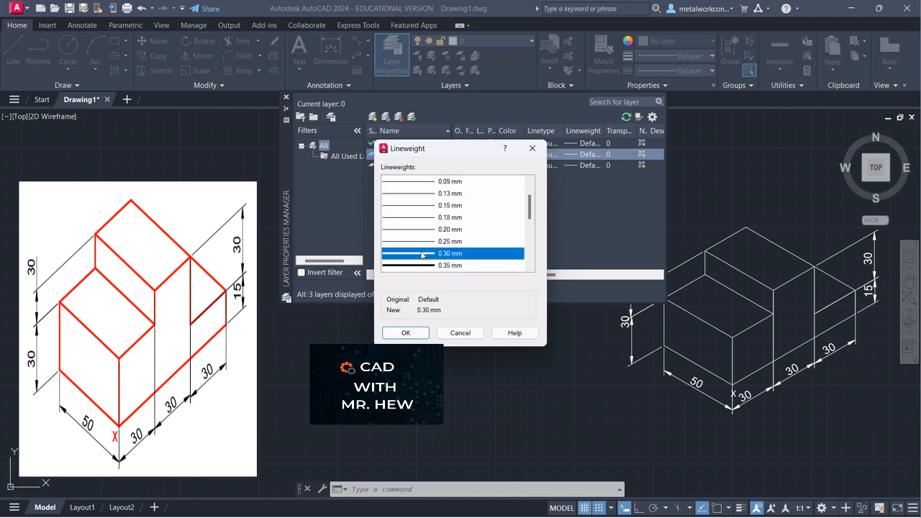
click(406, 333)
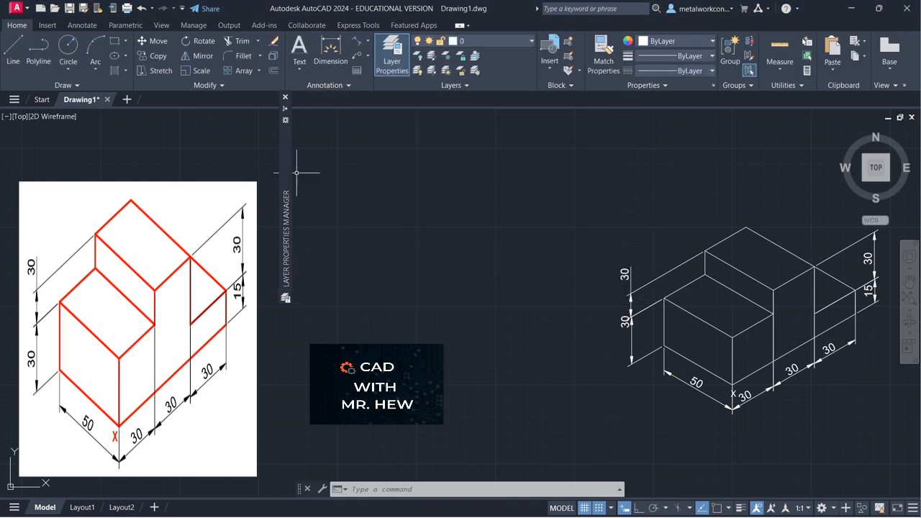
click(286, 98)
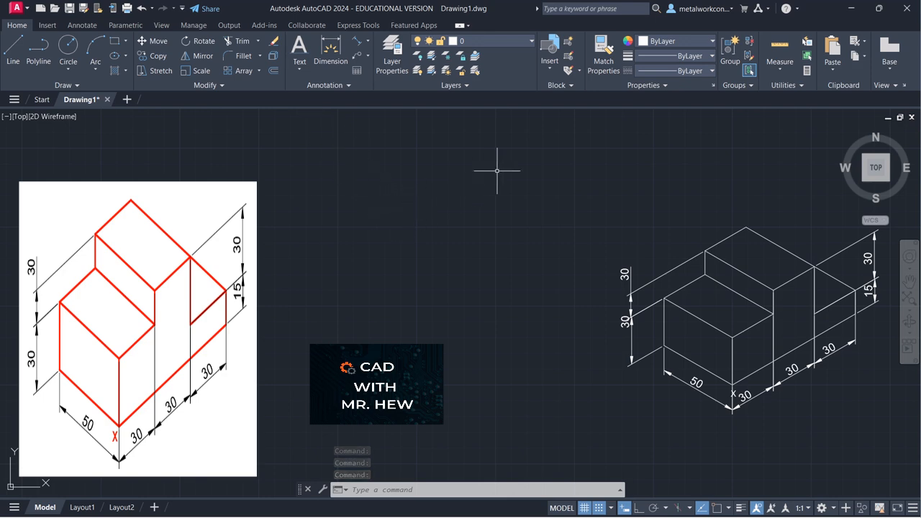
key(Escape)
key(Escape)
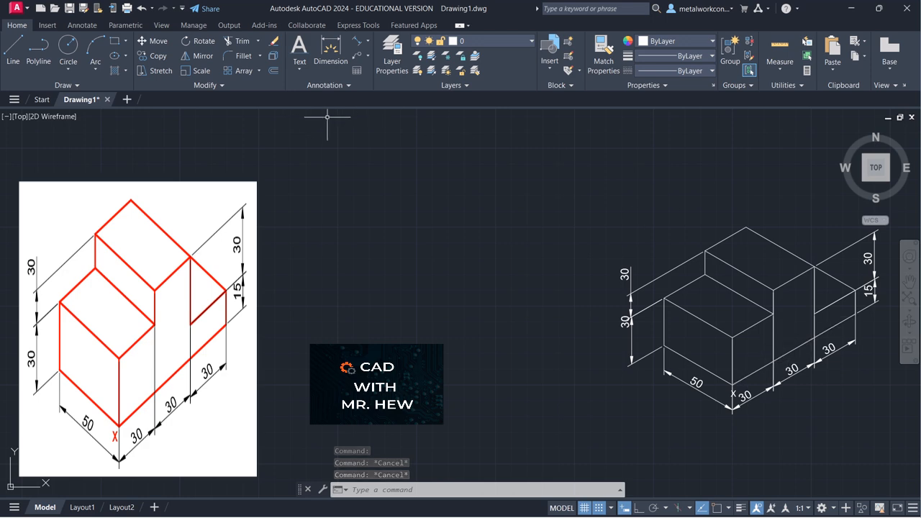
Step: Create a layer named dimensions and close the layer manager
click(388, 52)
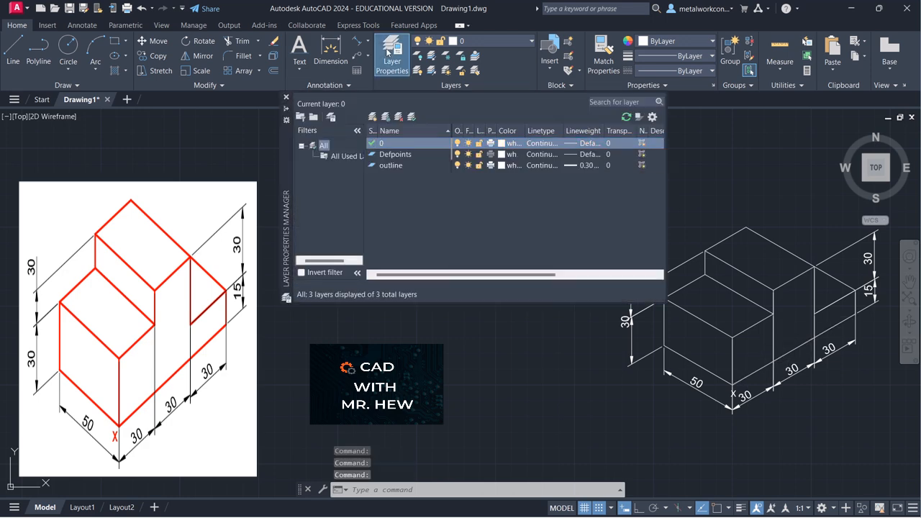
click(372, 118)
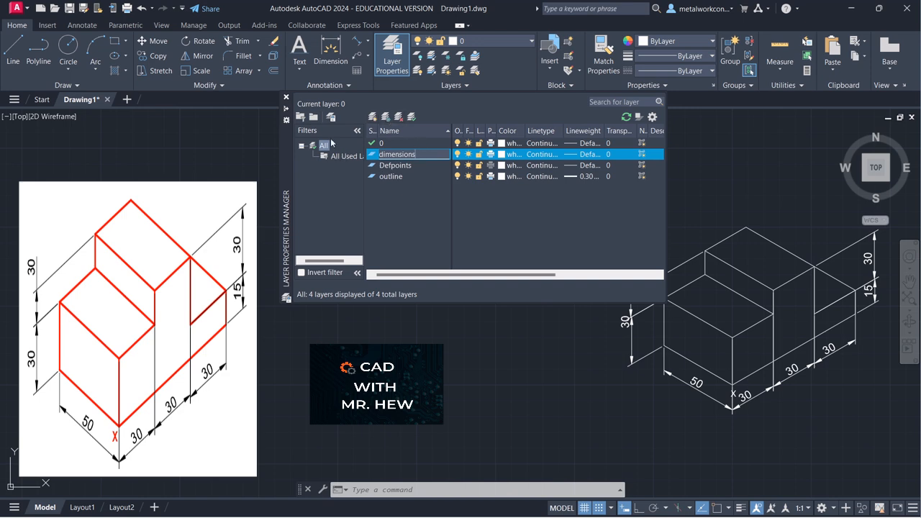
click(285, 97)
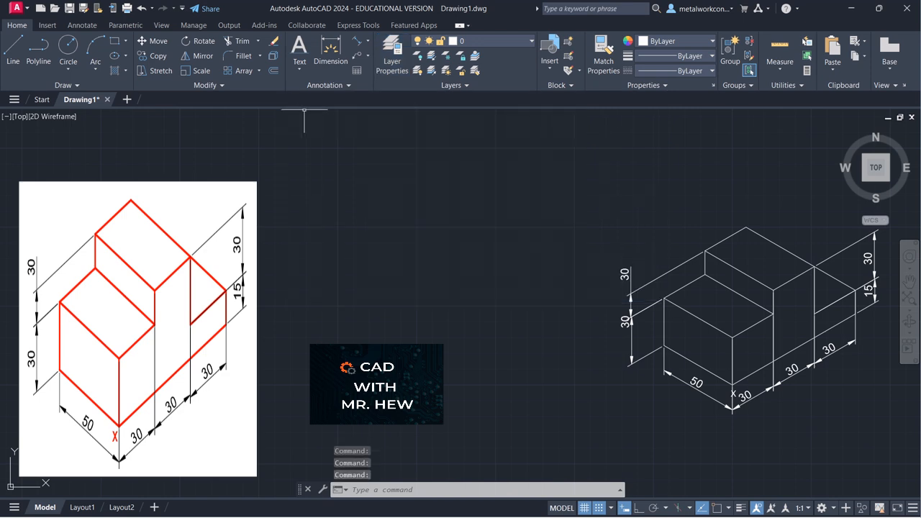
Step: Assign all the block's dimensions, vertical and along the base on both sides, to the dimensions layer
click(647, 286)
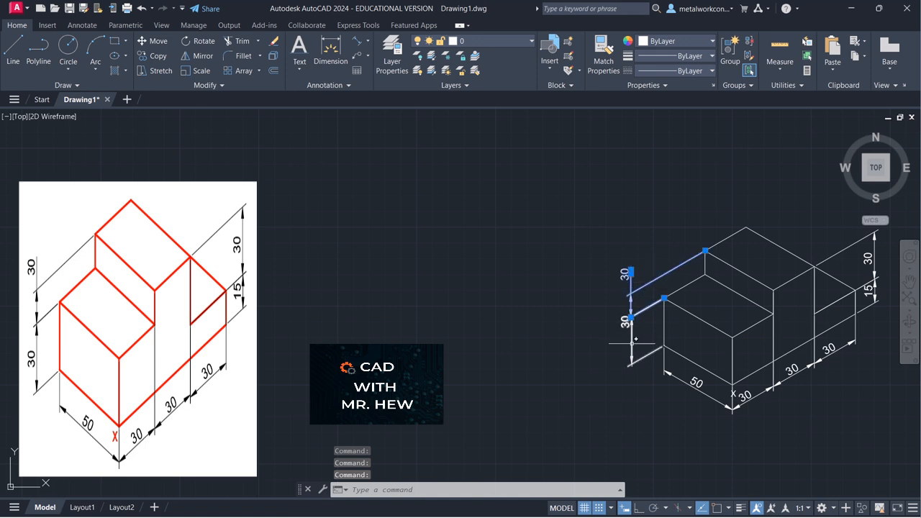
click(680, 378)
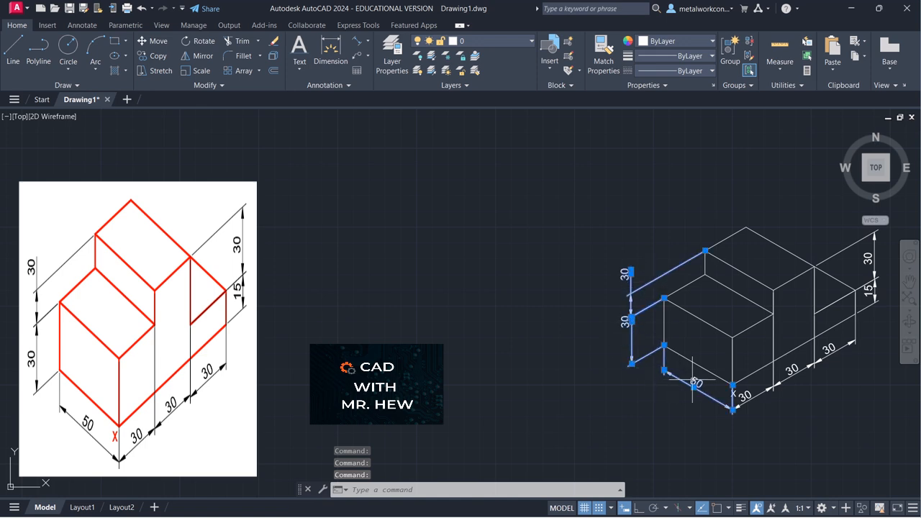
click(767, 390)
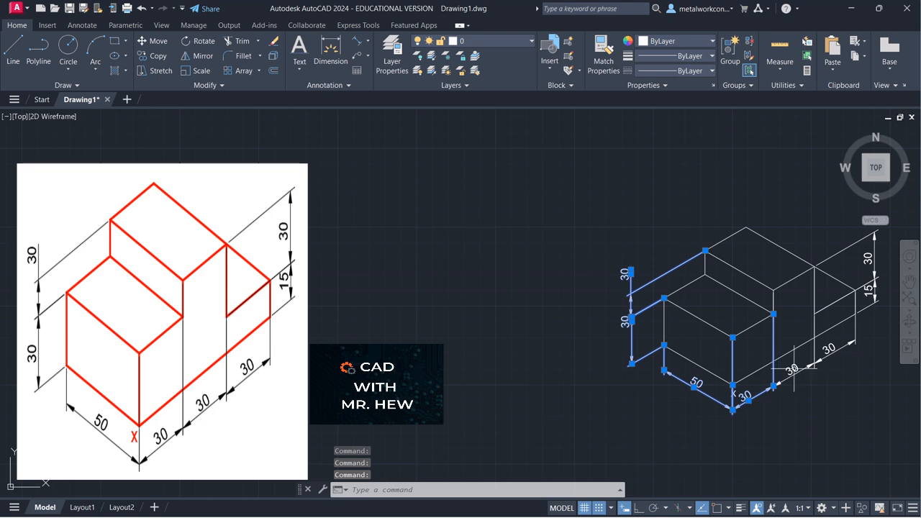
click(798, 372)
click(851, 345)
click(876, 294)
click(874, 258)
click(490, 35)
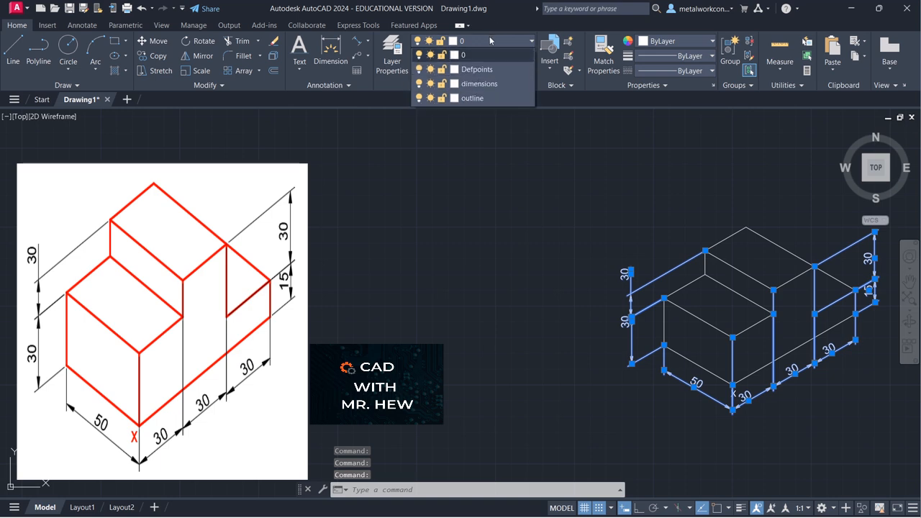
click(480, 82)
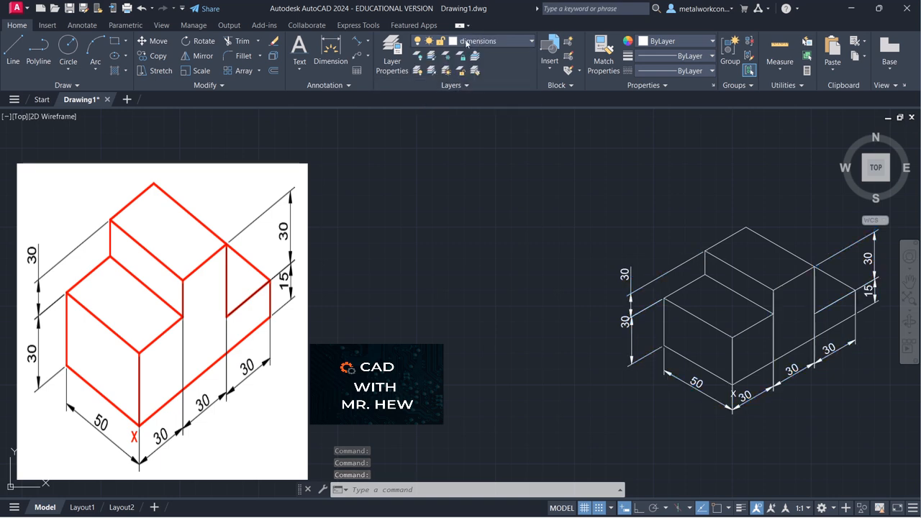
Step: Lock the dimensions layer and turn it off so only the block and its X label show
click(469, 41)
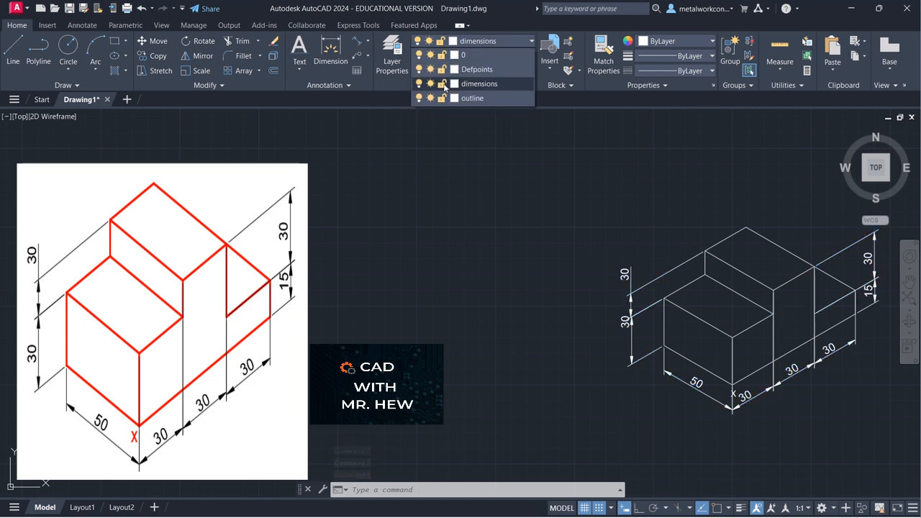
click(443, 84)
click(419, 85)
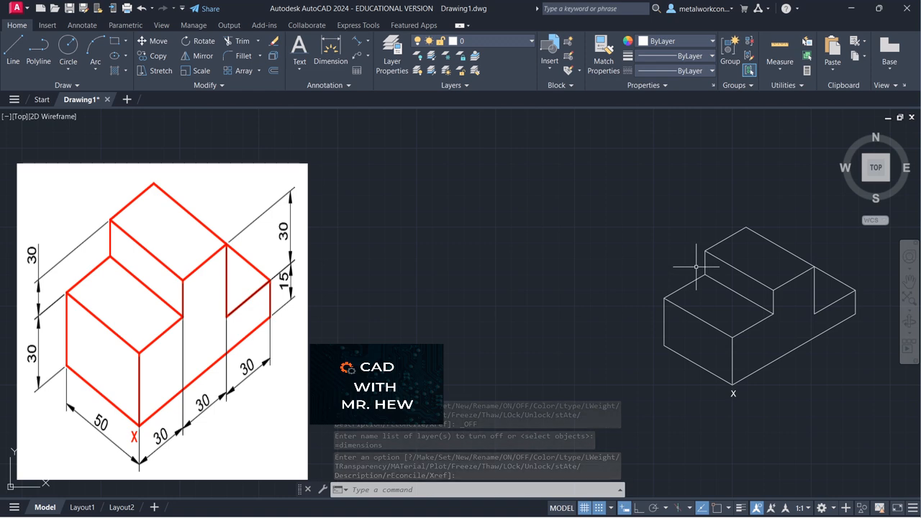
Step: Assign all edges of the isometric block to the outline layer, leaving out the X label
mouse_move(646, 225)
mouse_down()
mouse_move(812, 231)
mouse_move(878, 303)
mouse_move(806, 360)
mouse_move(735, 387)
mouse_move(670, 360)
mouse_move(630, 317)
mouse_move(627, 332)
mouse_up()
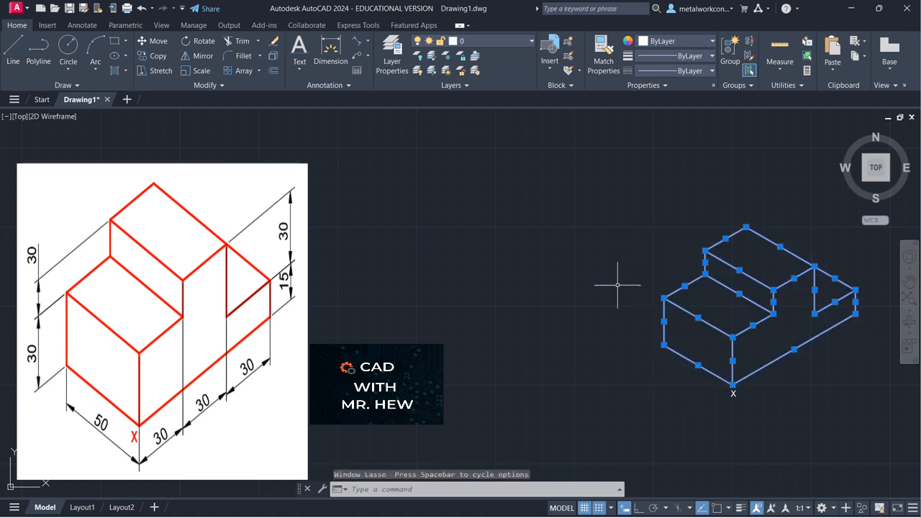
click(515, 44)
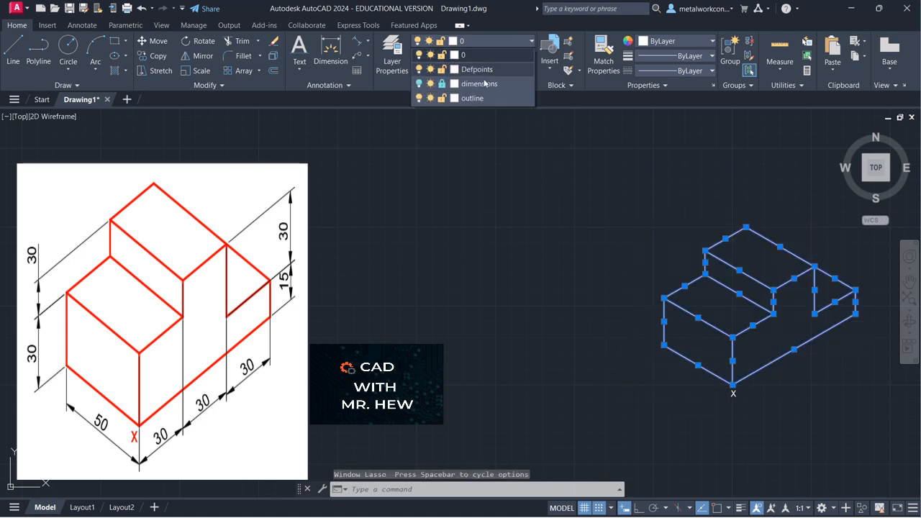
click(472, 97)
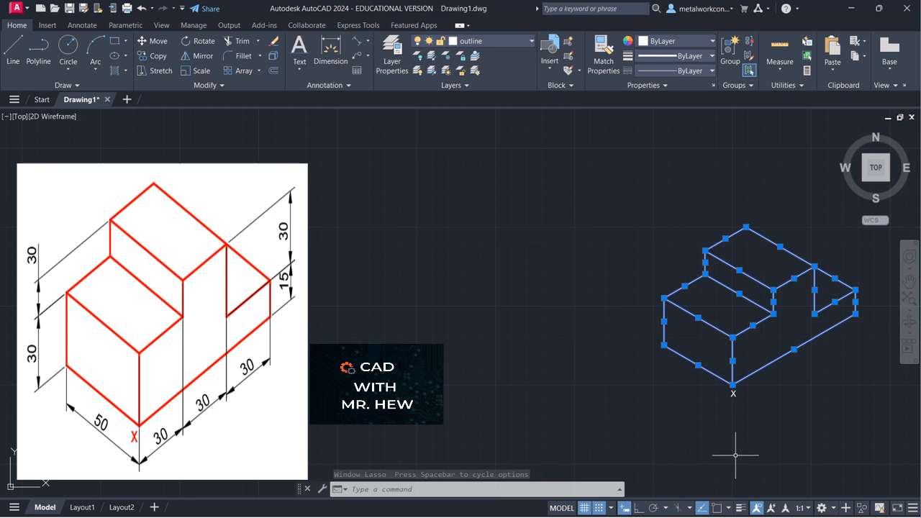
Step: Turn on lineweight display, clear the selection and turn the dimensions layer back on
click(741, 509)
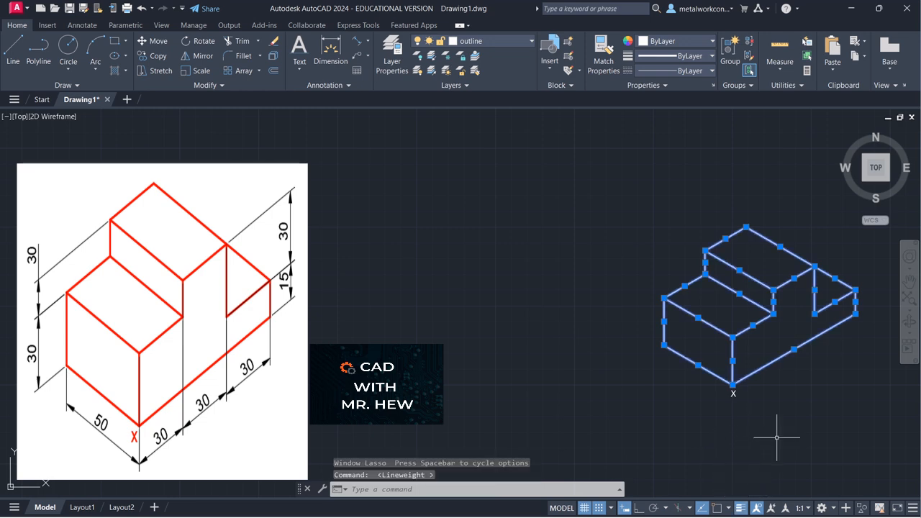
key(Escape)
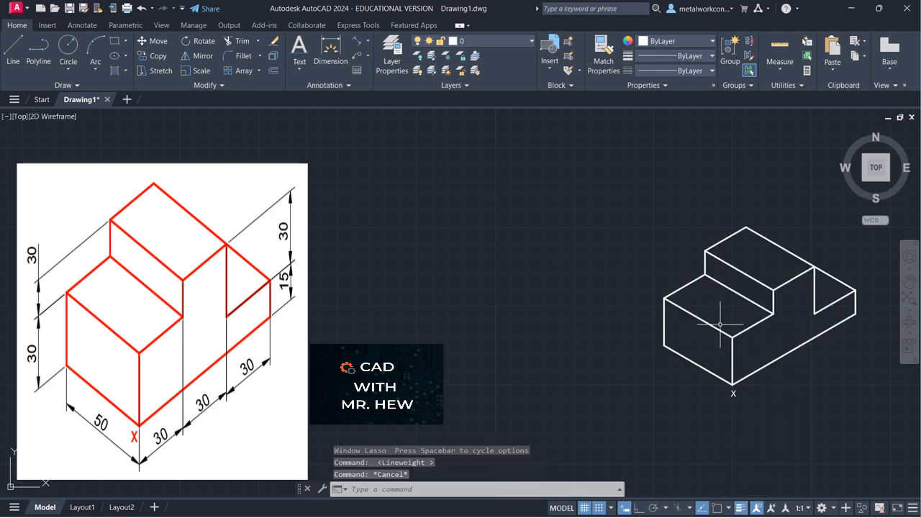
click(474, 43)
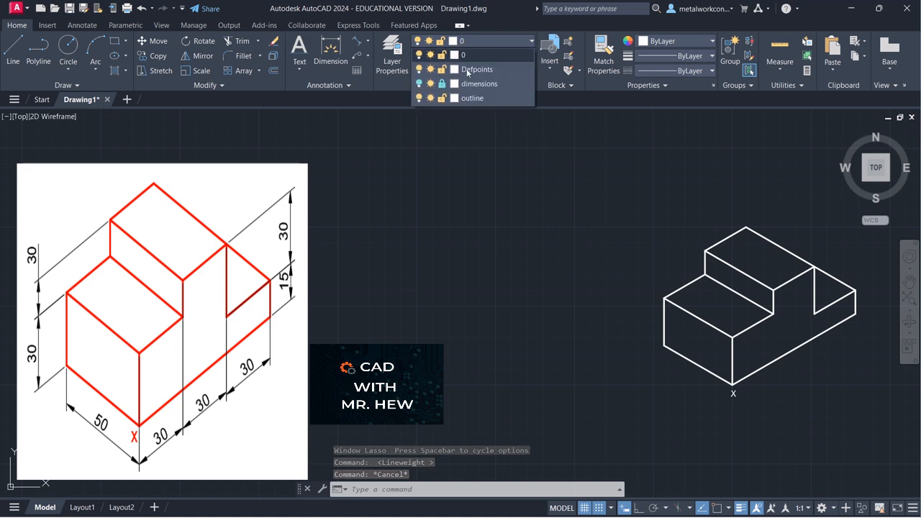
click(419, 83)
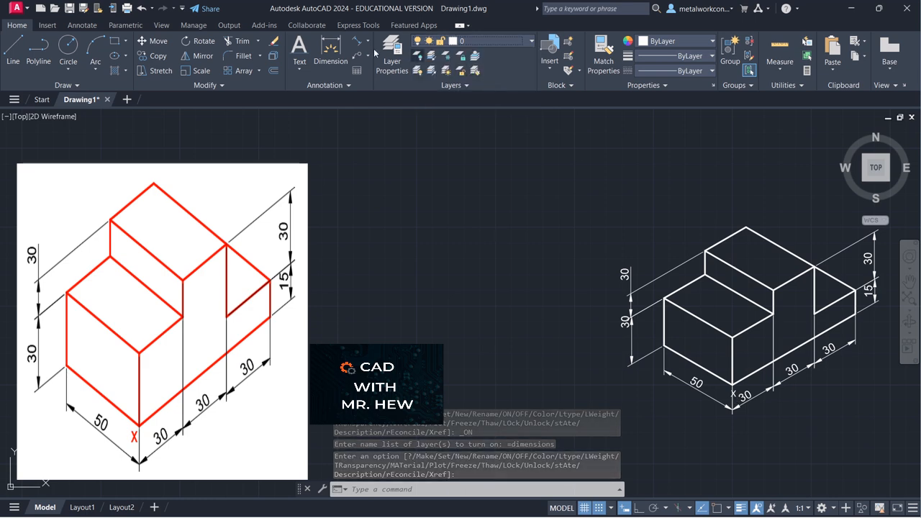
Step: Turn snap off and try to move the X label to the left of the block's front bottom corner
click(151, 42)
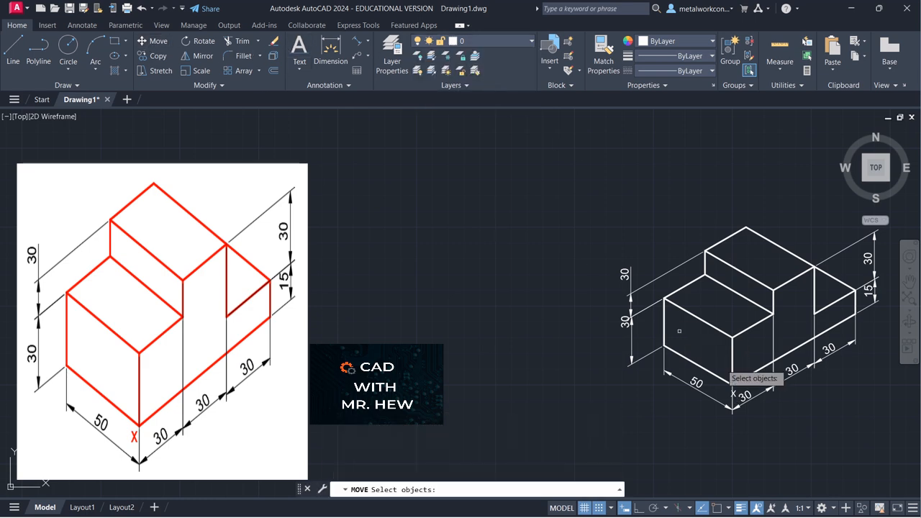
click(733, 402)
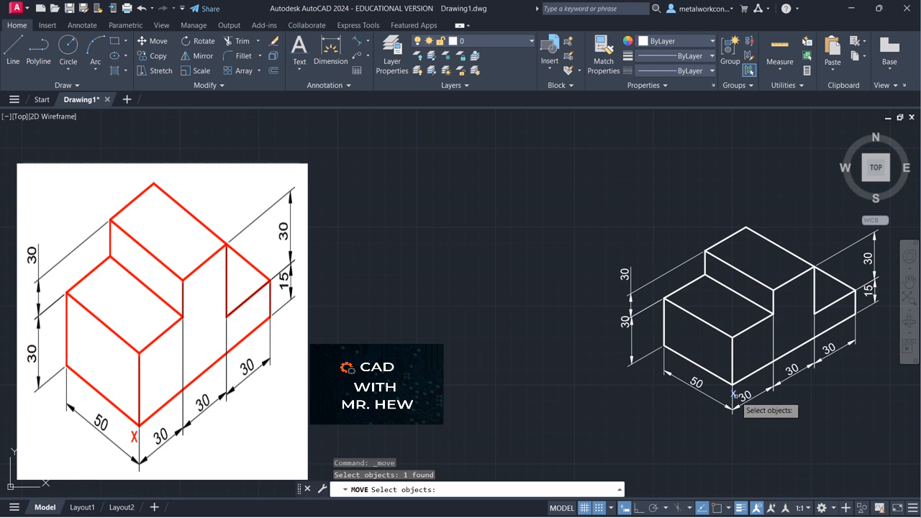
key(Return)
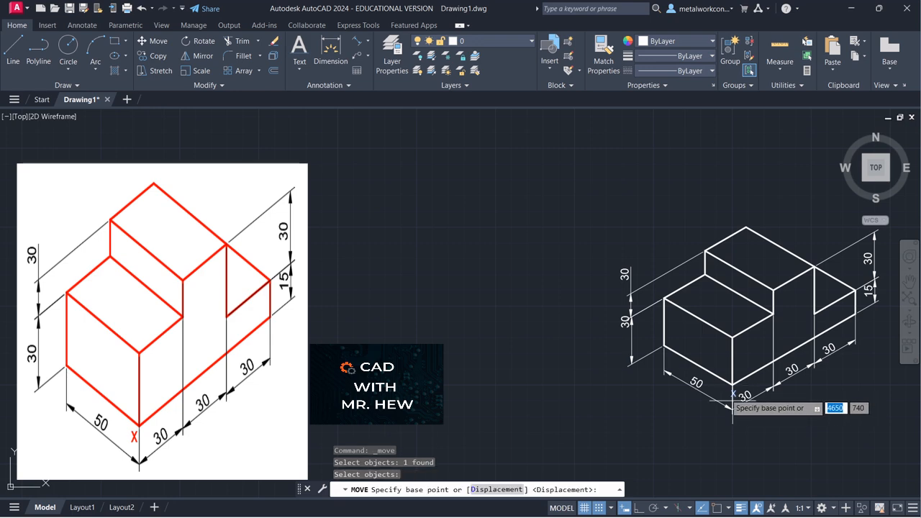
click(599, 508)
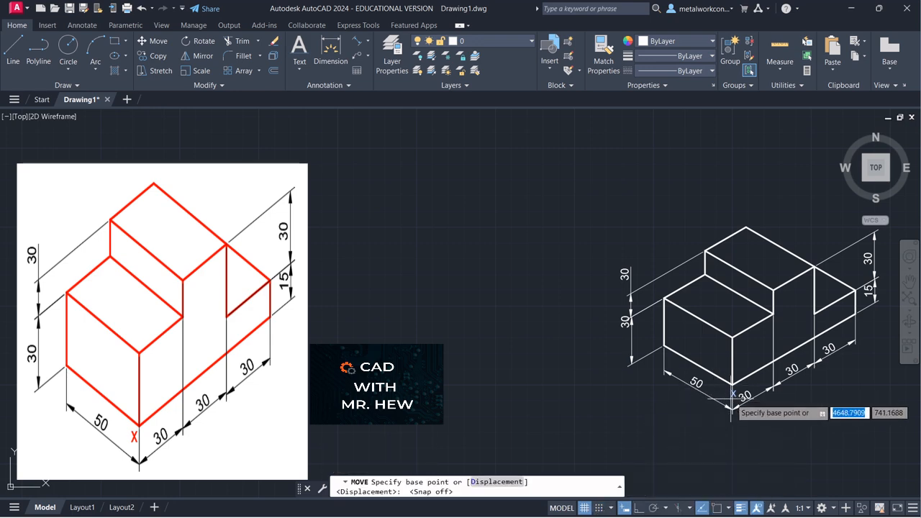
click(743, 387)
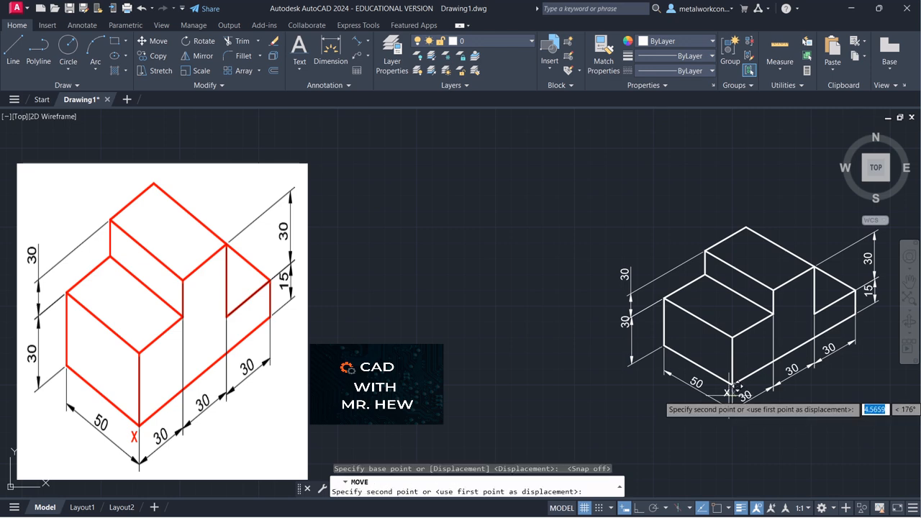
key(Escape)
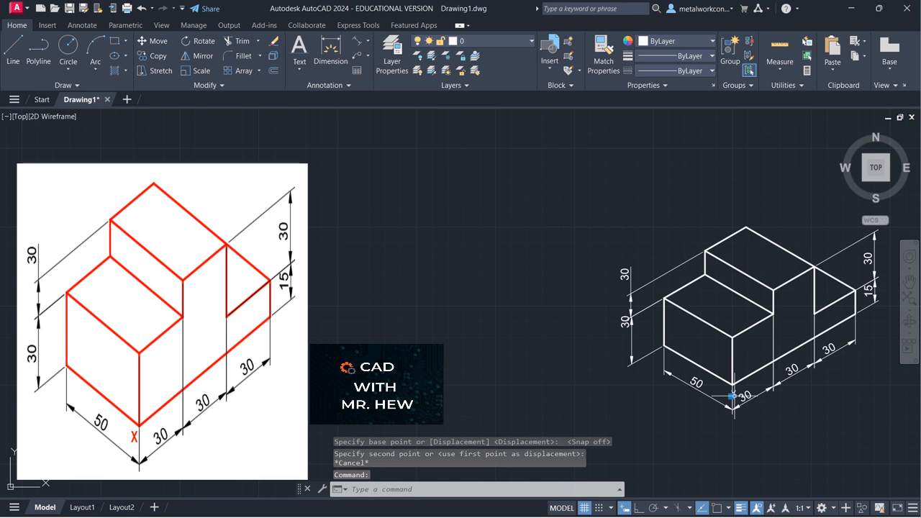
Step: Replace the X label with single-line text X, height 6 and rotation 0, just left of the block's front bottom corner
key(Delete)
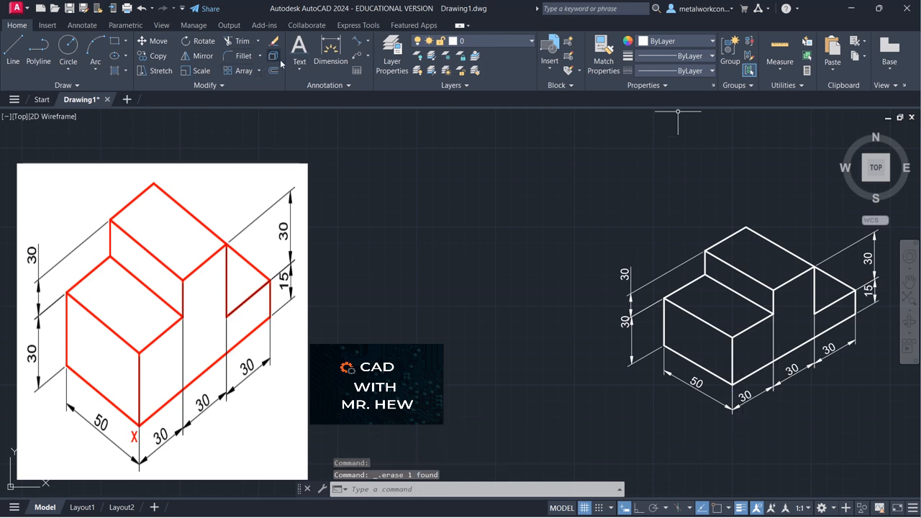
click(300, 72)
click(312, 114)
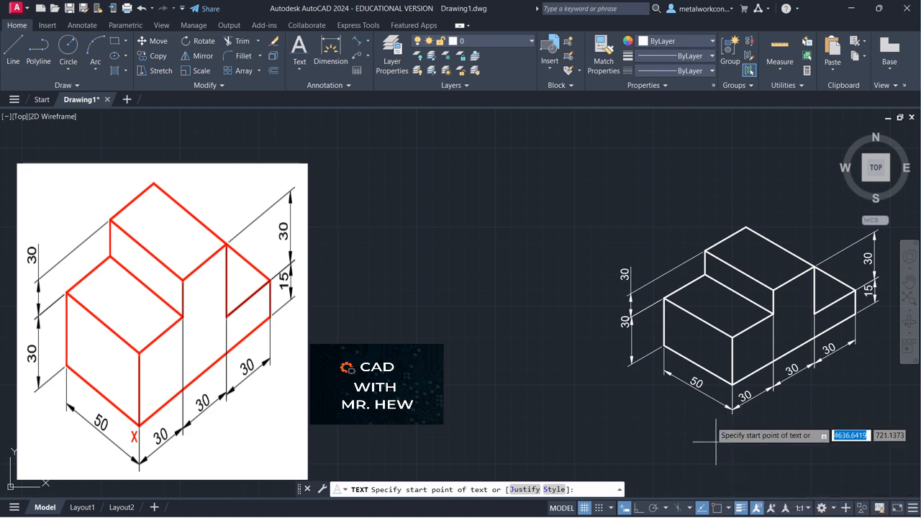
click(725, 405)
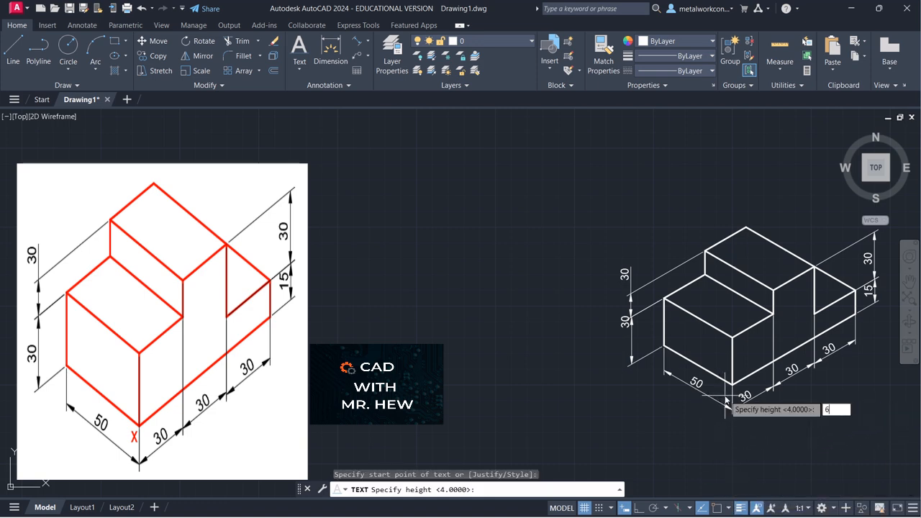
key(Return)
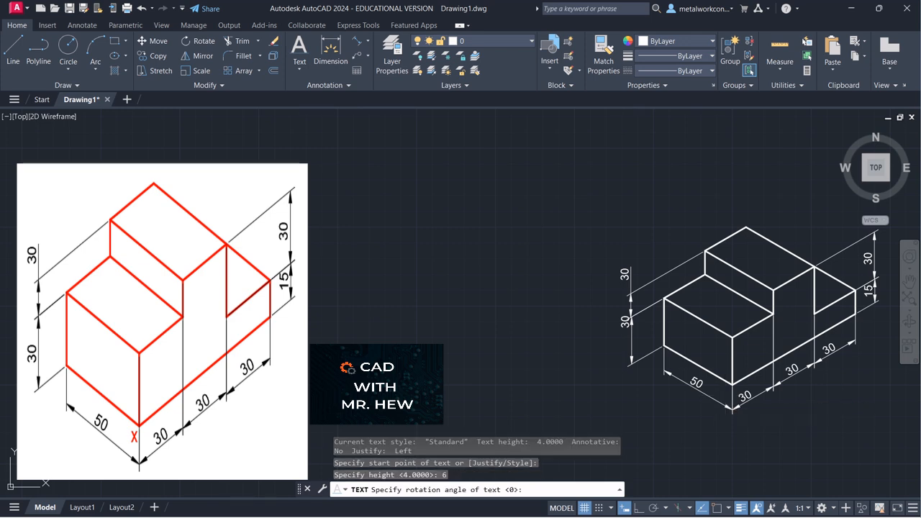
key(Return)
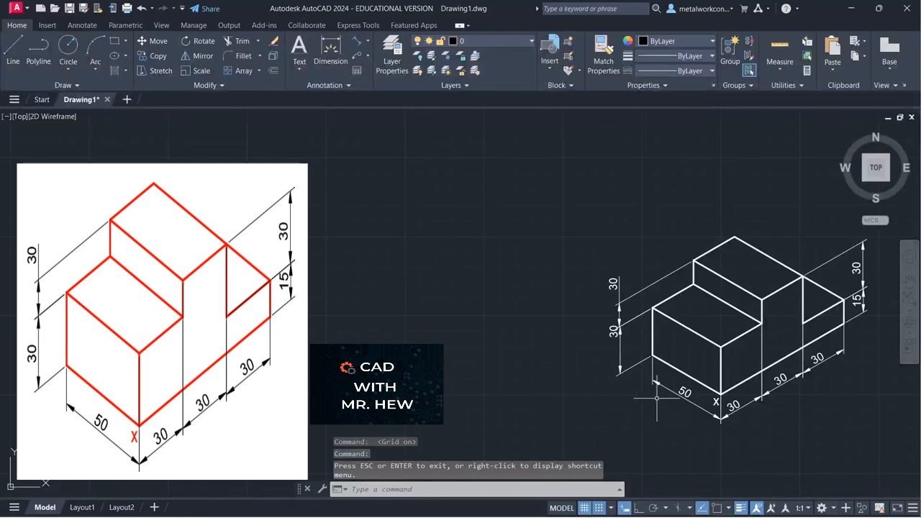
Step: Move the lower vertical 30 dimension left of the block inward and centre its text along the dimension line
click(617, 334)
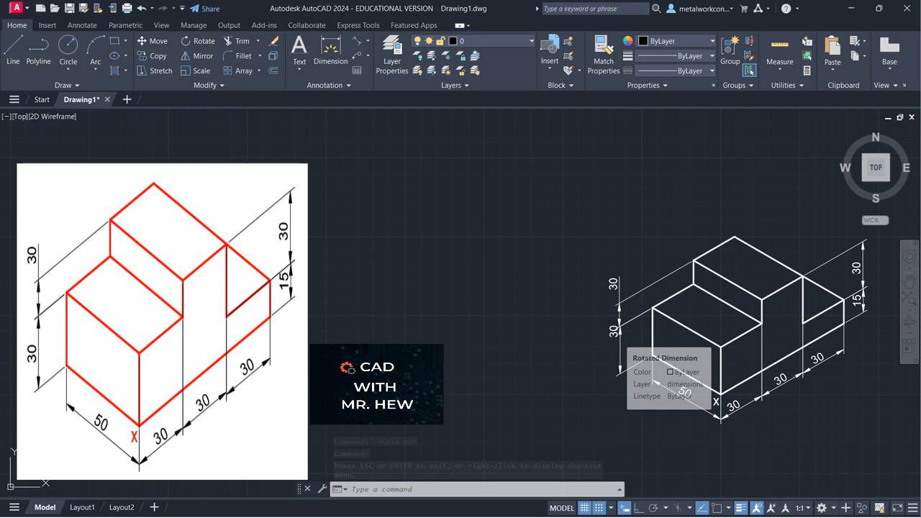
click(618, 333)
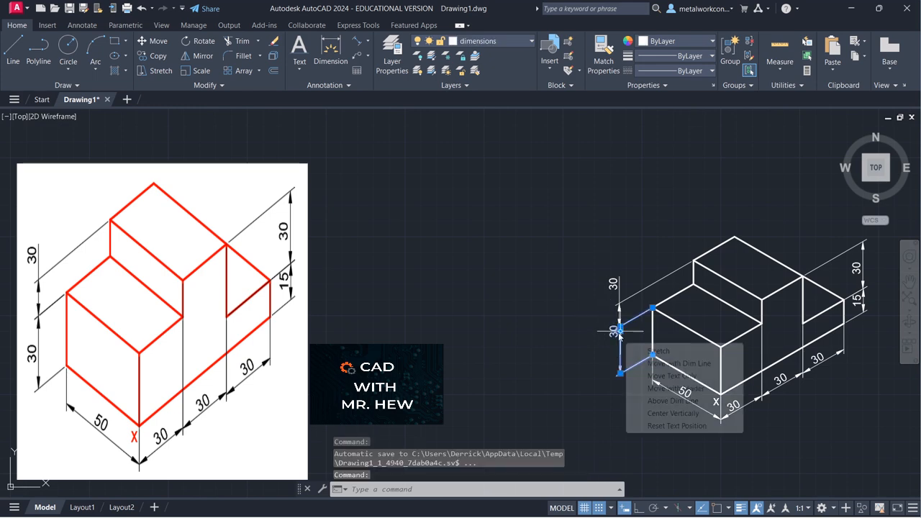
click(620, 329)
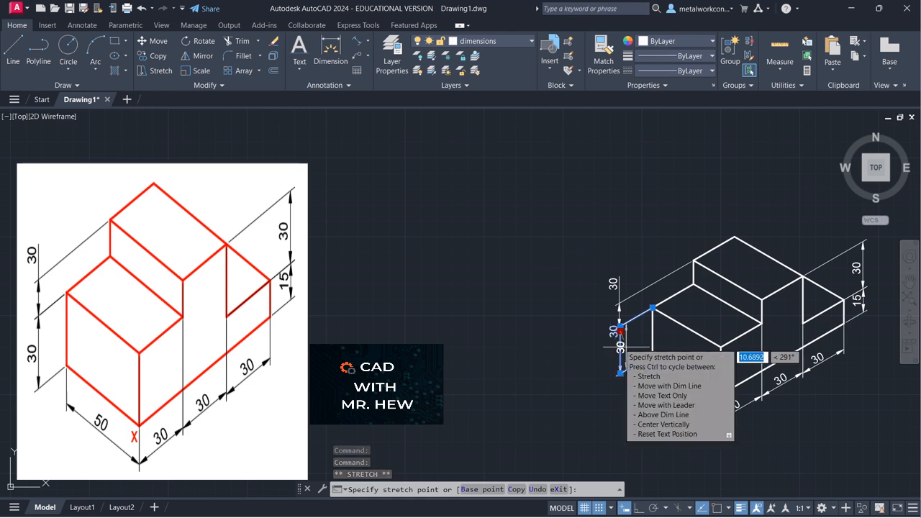
click(625, 345)
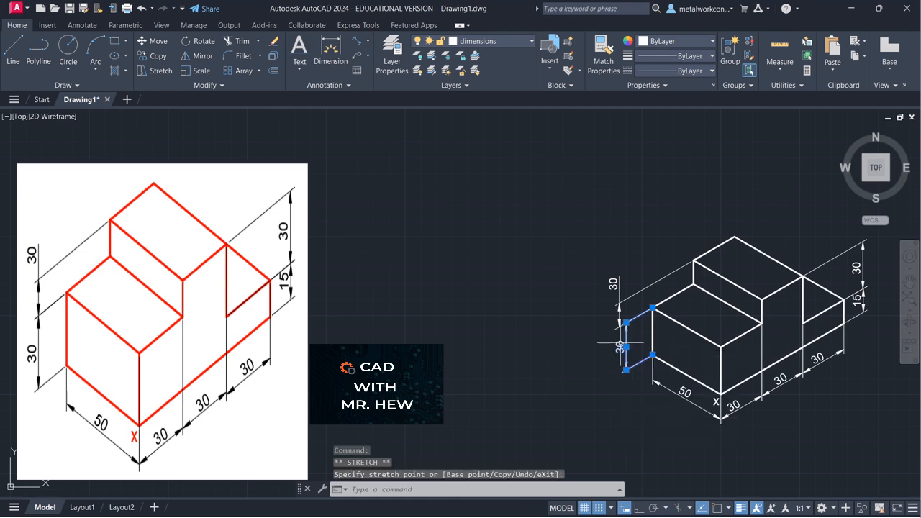
key(Escape)
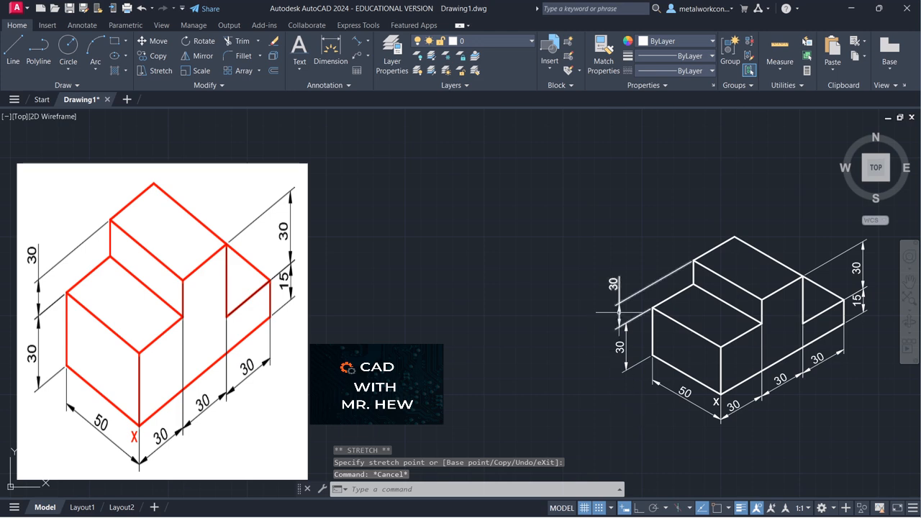
Step: Move the upper vertical 30 dimension left of the block inward, in line with the 30 dimension below it
click(620, 296)
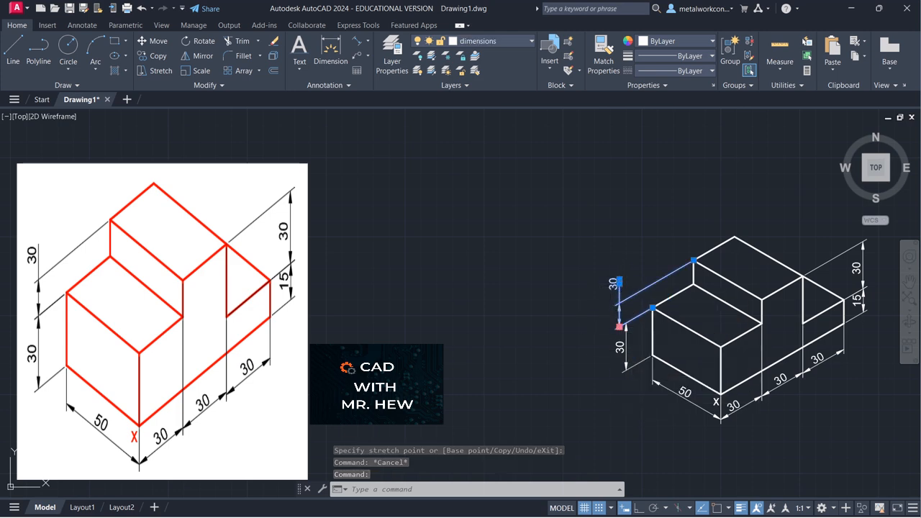
click(619, 326)
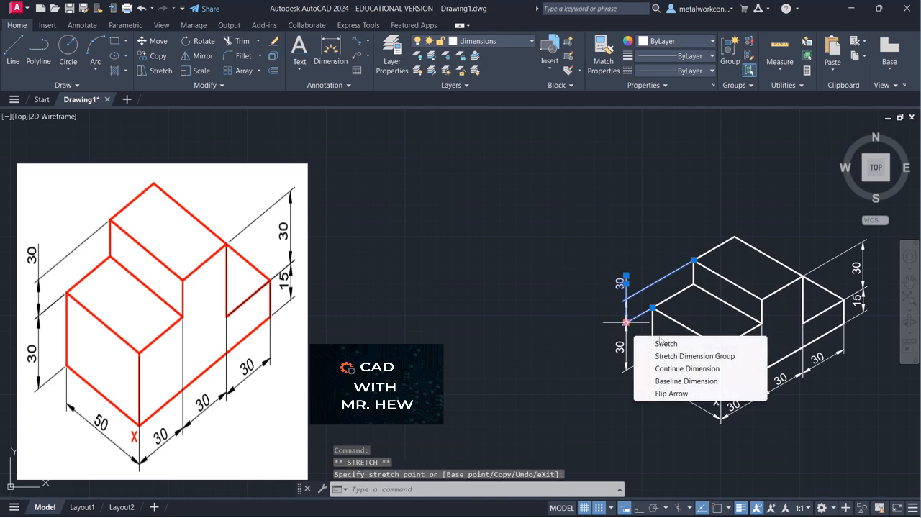
Step: Turn snap off and shift the text of the 30 dimension nearest the X label to the middle of its dimension line
key(Escape)
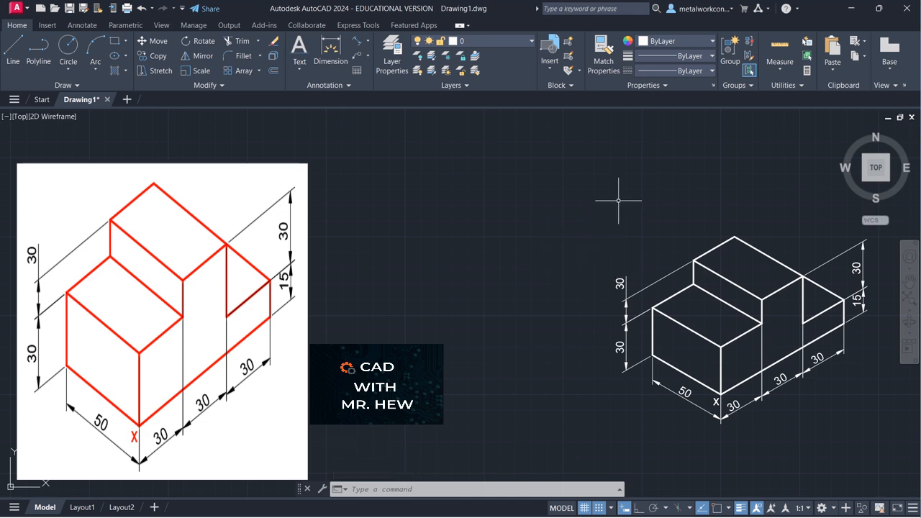
click(736, 411)
click(737, 409)
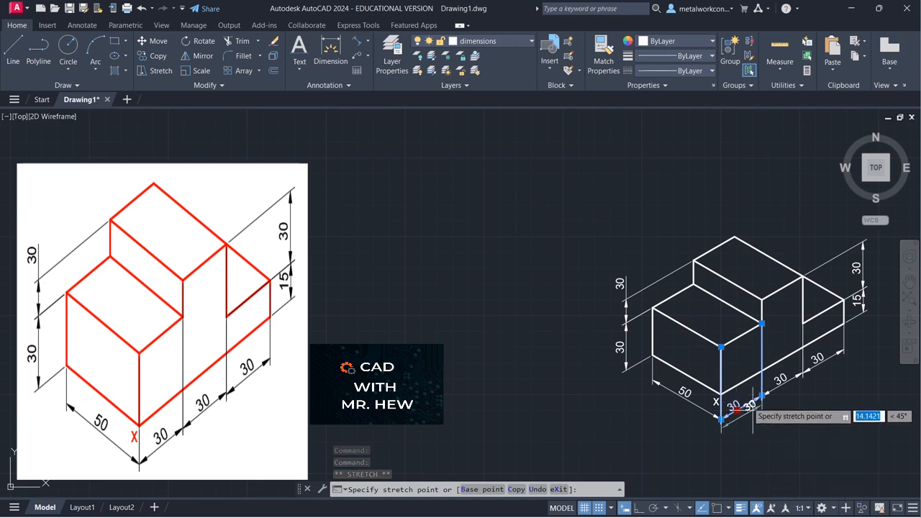
click(600, 509)
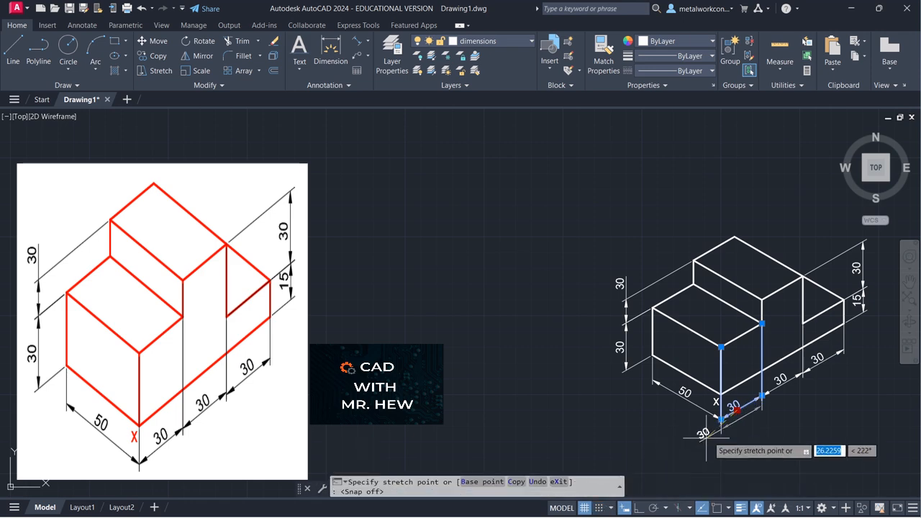
click(743, 413)
mouse_move(743, 413)
Step: Centre the text of the rightmost slanted 30 dimension along its dimension line
click(804, 358)
click(820, 362)
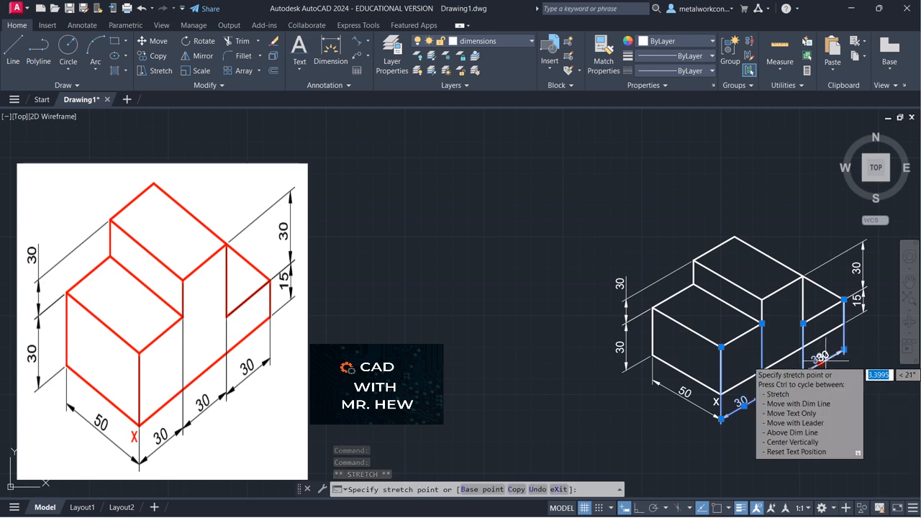
click(822, 354)
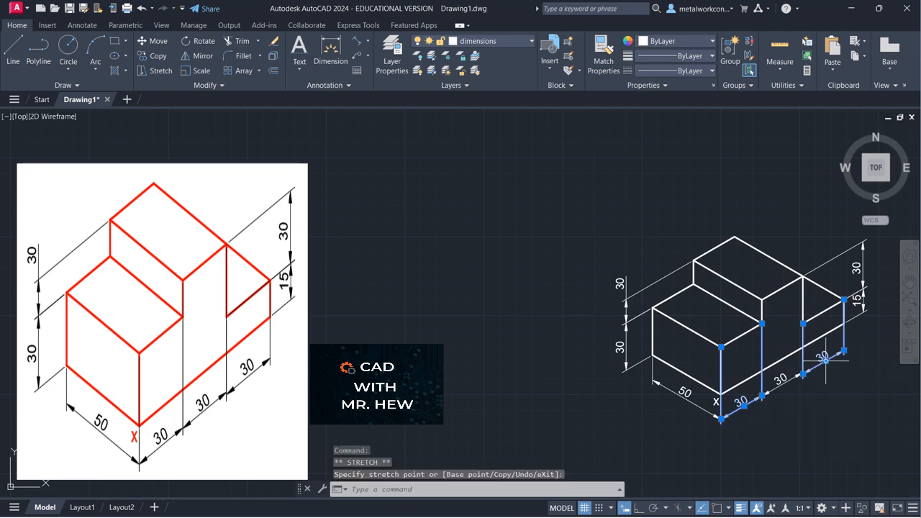
Step: Try to shift the text of the middle slanted 30 dimension toward the upper right, and undo that grip edit
click(782, 382)
click(782, 382)
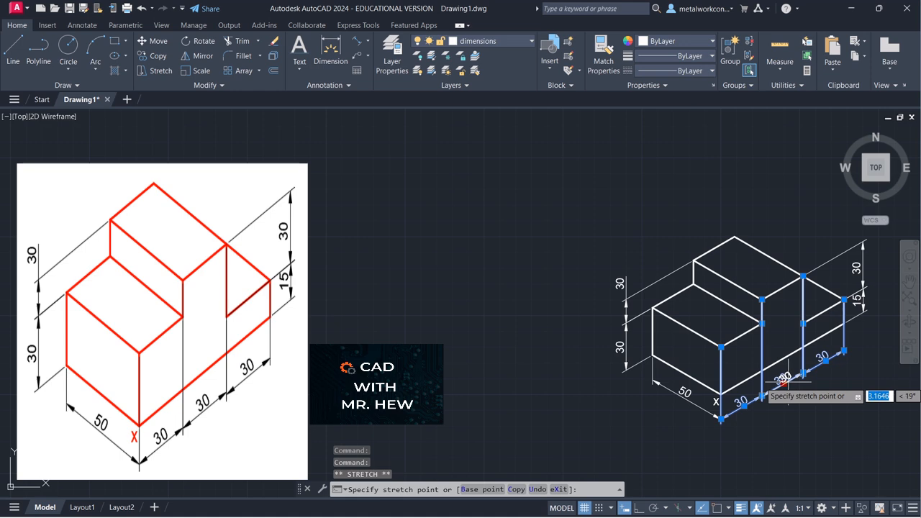
click(786, 383)
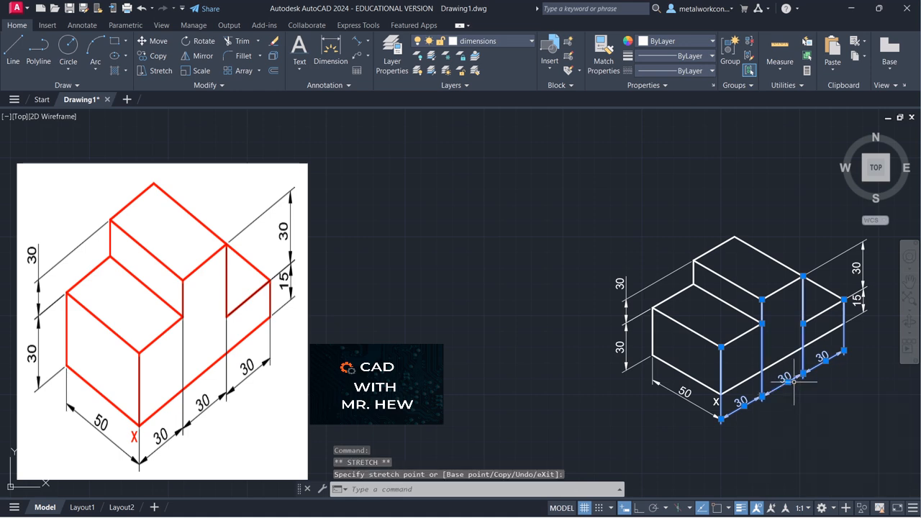
click(142, 9)
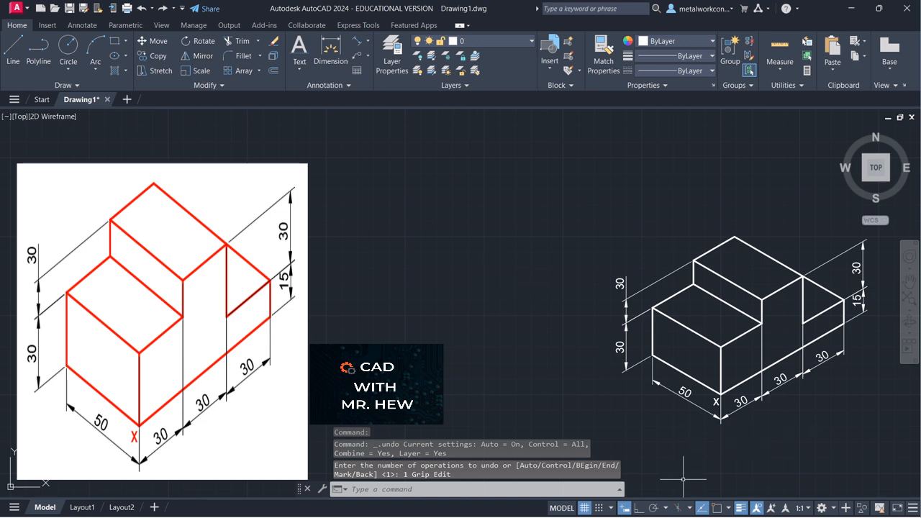
Step: Turn snap on and re-place the texts of the three slanted 30 dimensions at the snapped midpoints of their dimension lines
click(599, 509)
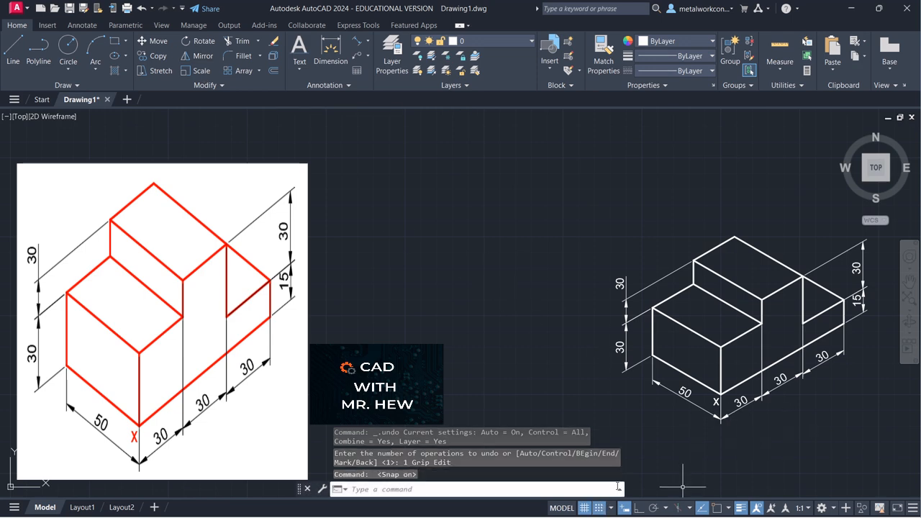
click(831, 362)
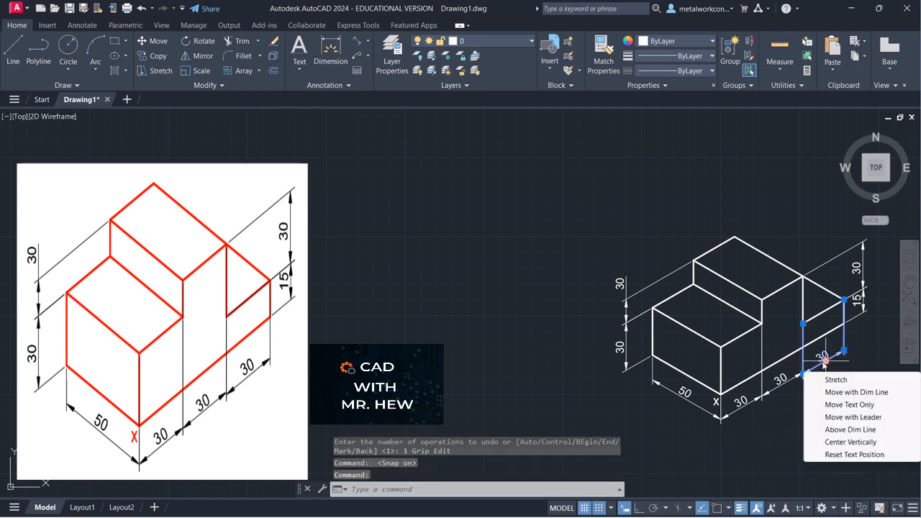
click(825, 362)
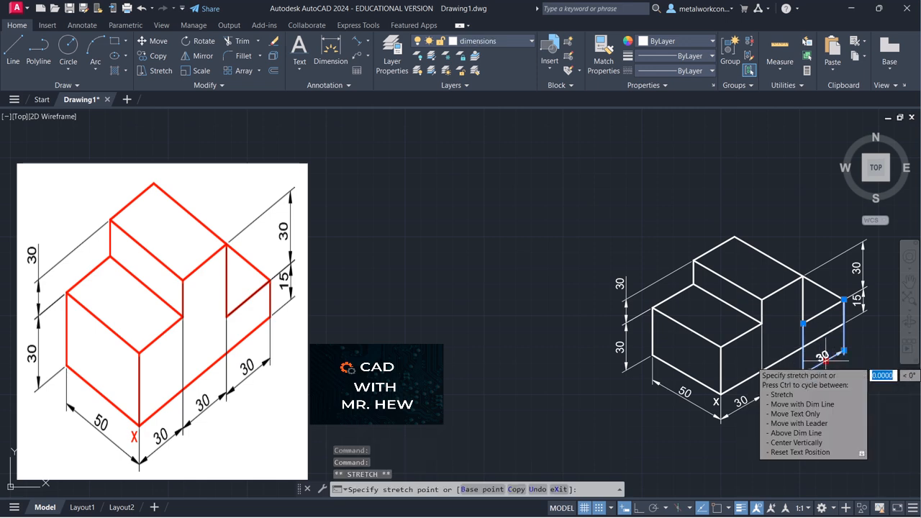
click(826, 361)
click(783, 381)
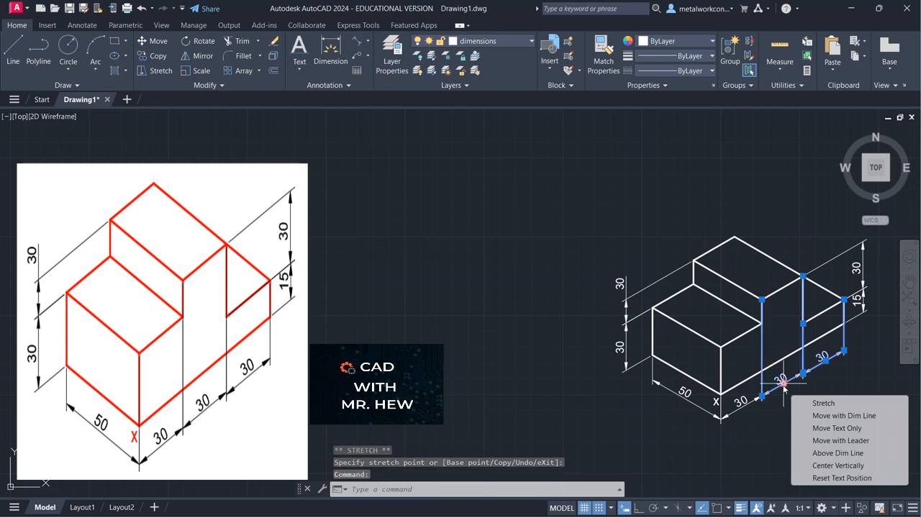
click(784, 384)
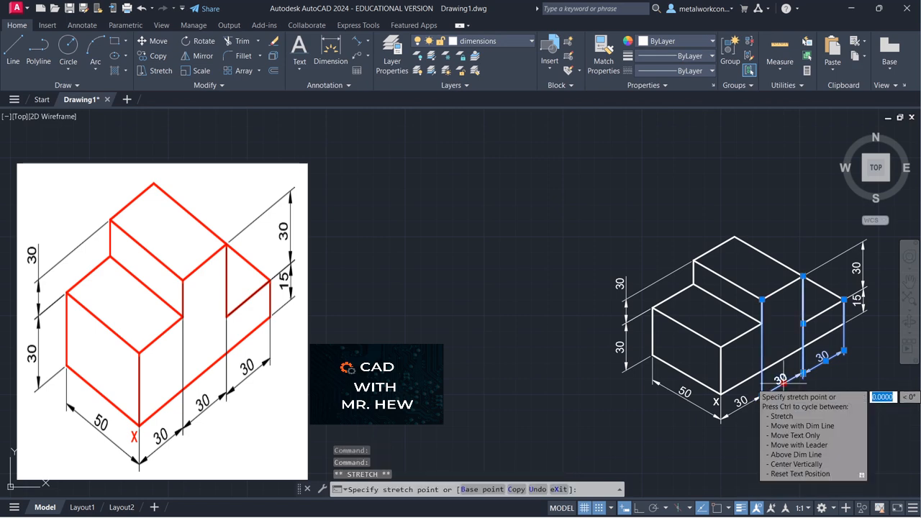
click(740, 397)
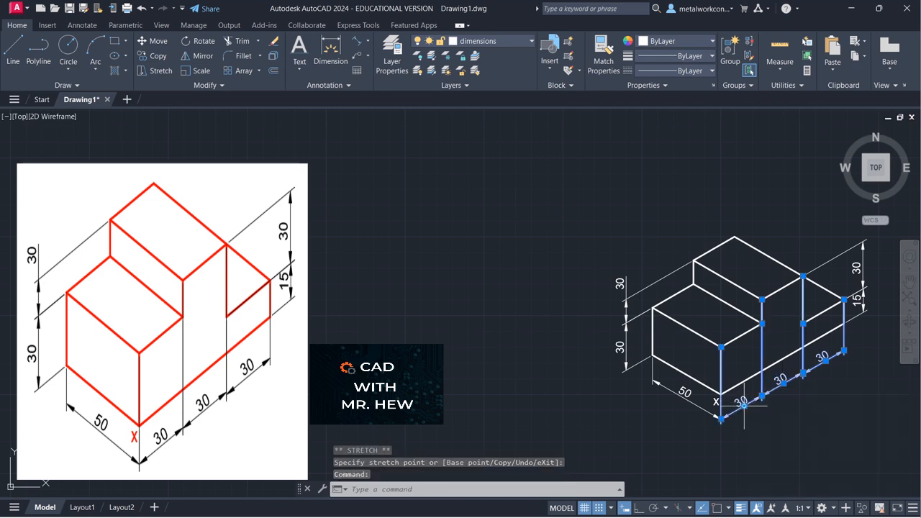
click(745, 407)
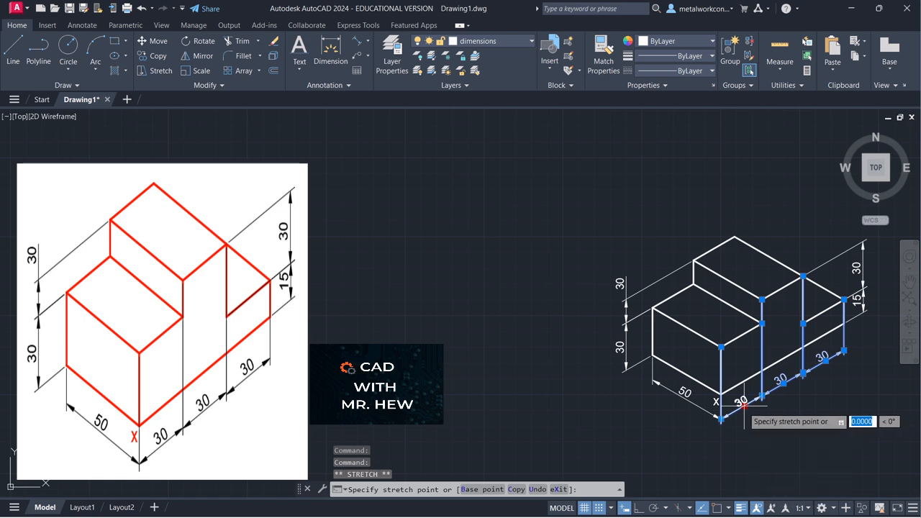
click(743, 405)
click(841, 372)
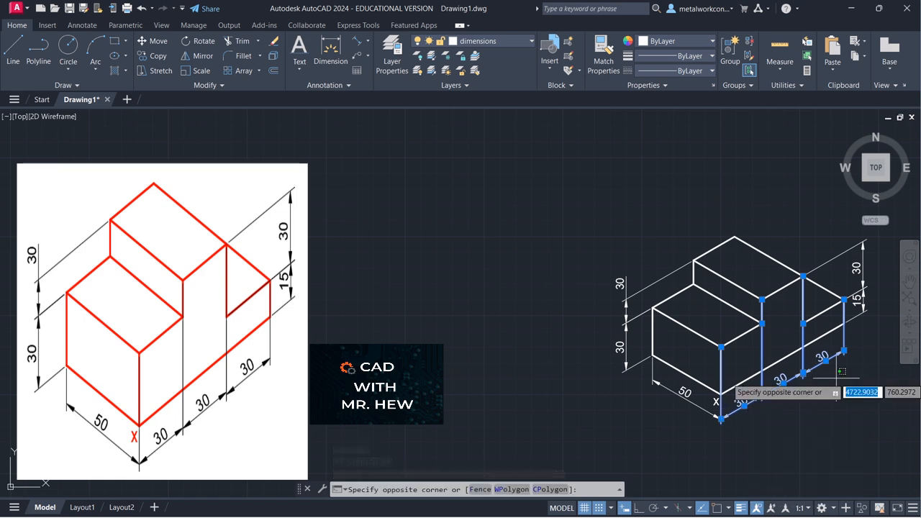
key(Escape)
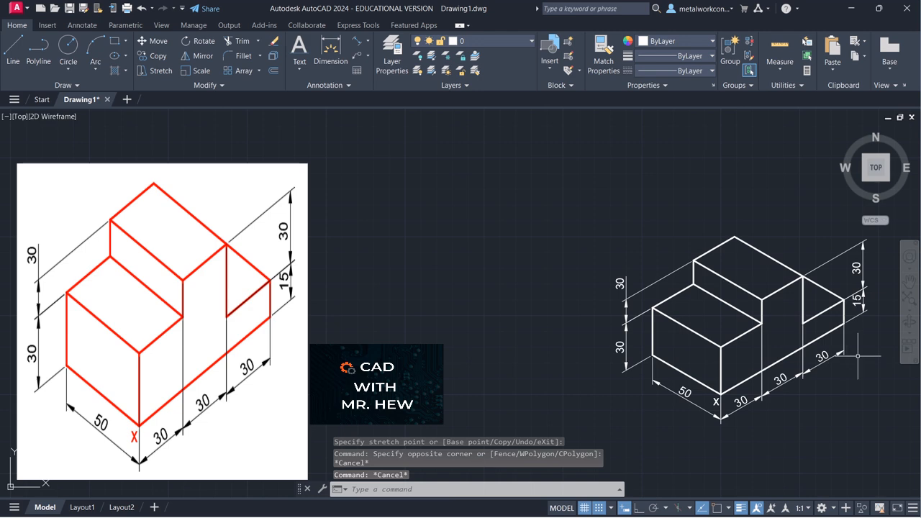
Step: Set the texts of the rightmost and middle slanted 30 dimensions on their snapped midpoints once more and clear the selection
click(825, 360)
click(826, 361)
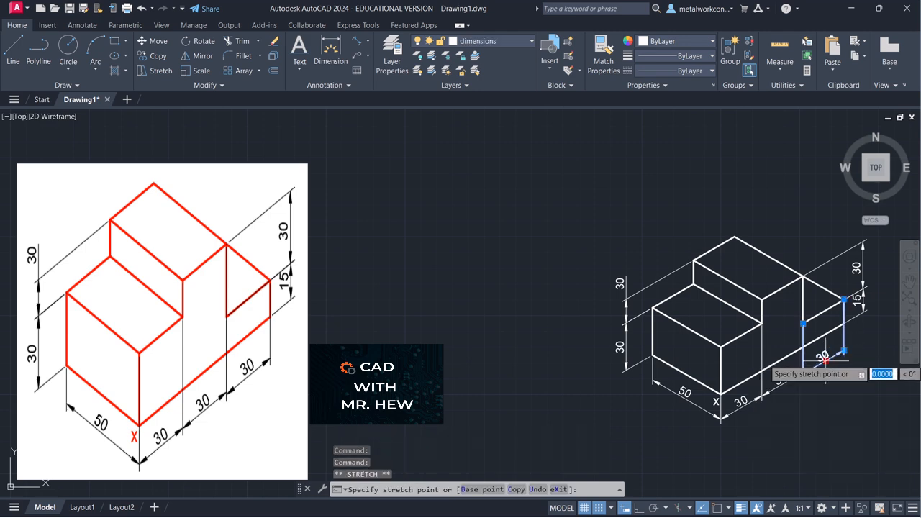
click(826, 361)
click(785, 382)
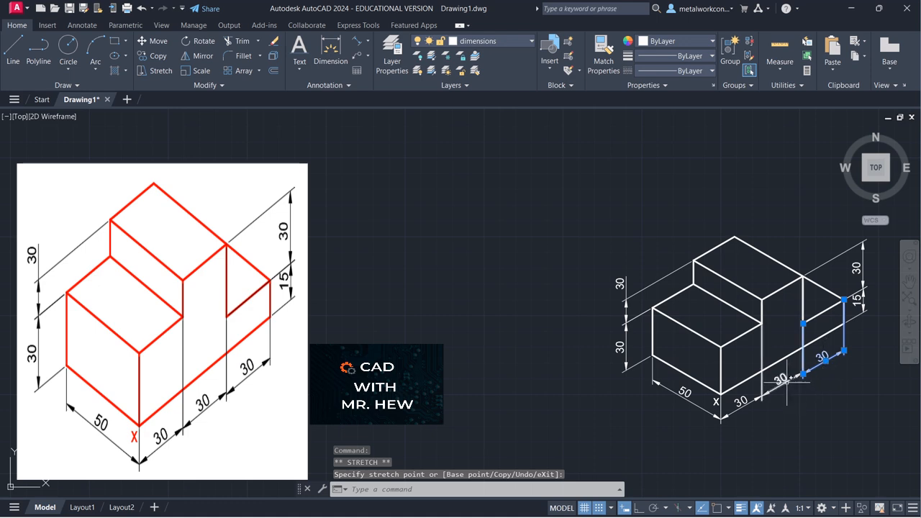
click(784, 383)
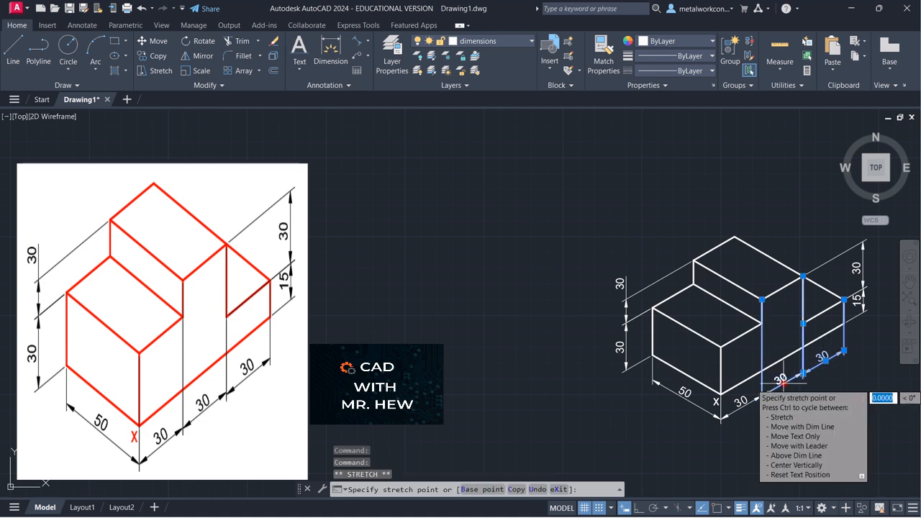
click(784, 384)
key(Escape)
key(Escape)
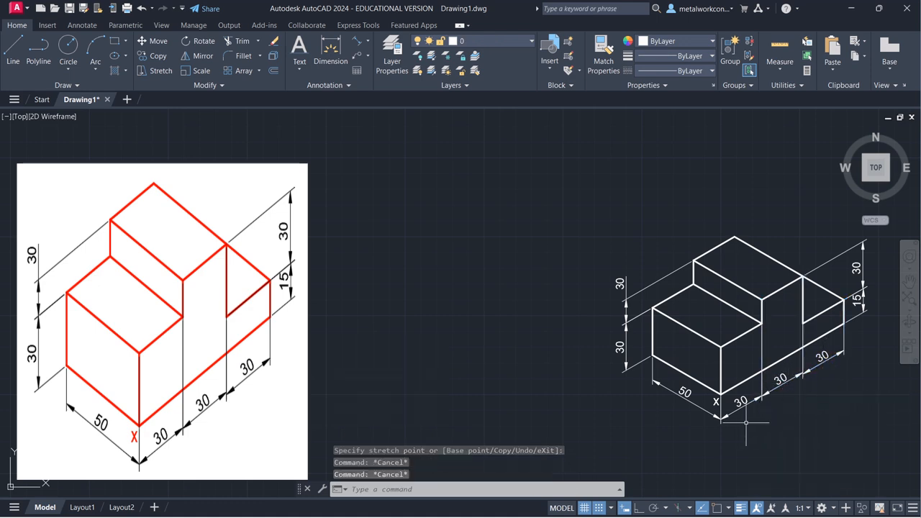